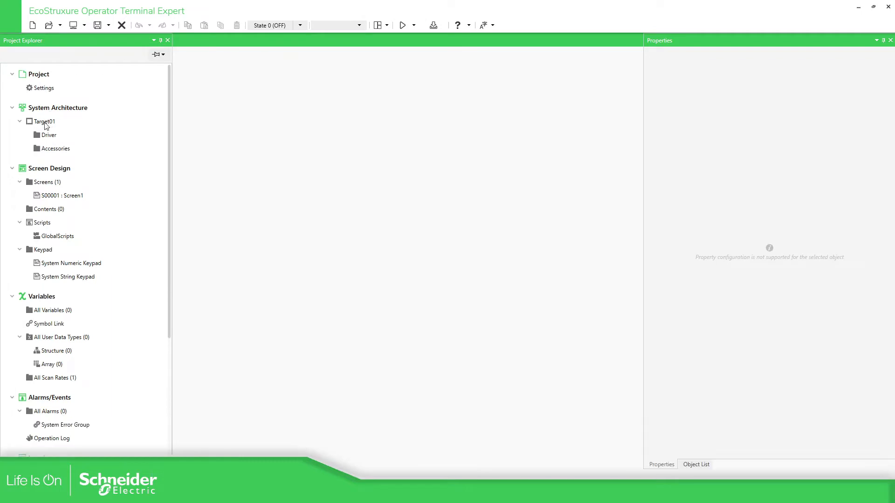
# - Change Target01 to an HMIST6400 panel at 800 x 480 and show its driver list
pyautogui.doubleClick(45, 123)
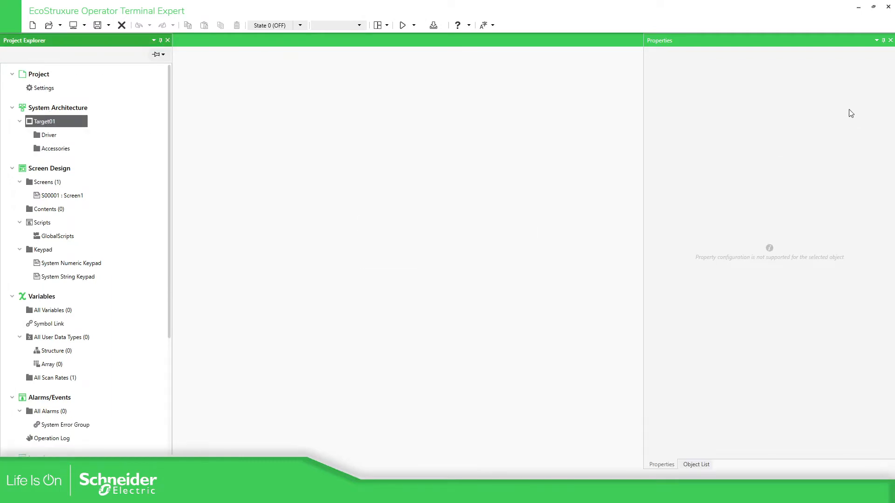
pyautogui.click(843, 105)
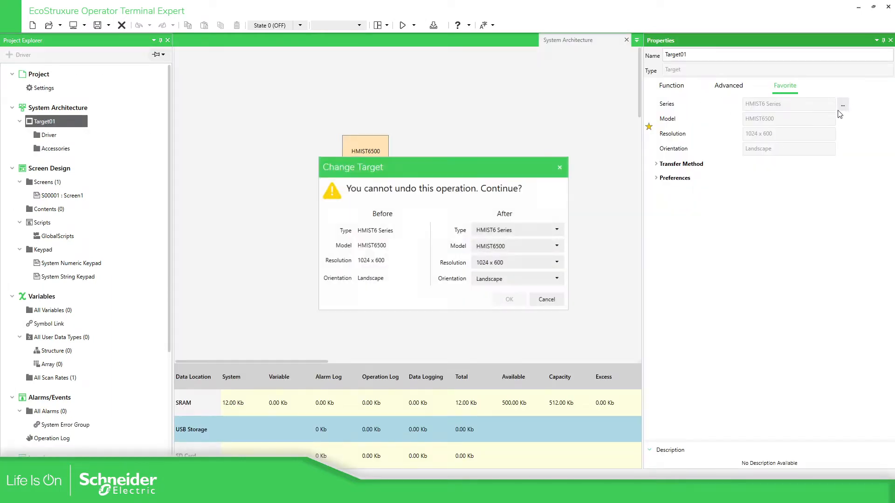
pyautogui.click(517, 247)
pyautogui.click(512, 276)
pyautogui.click(510, 300)
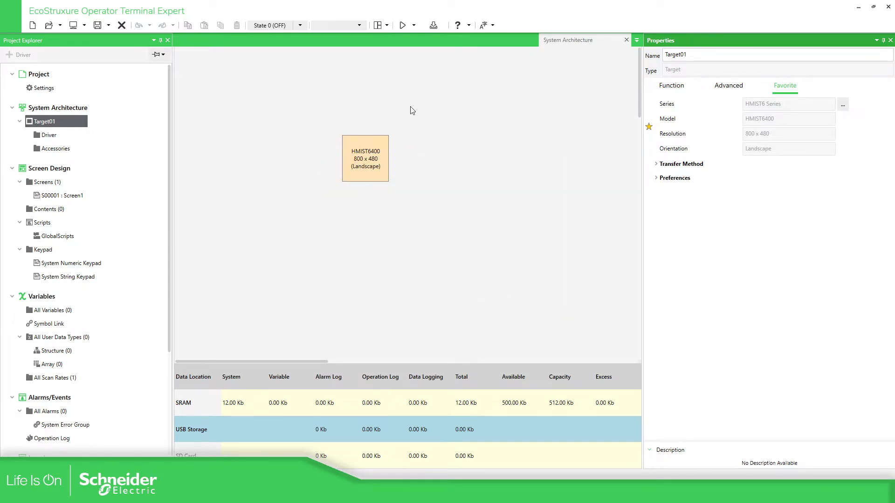
pyautogui.click(47, 138)
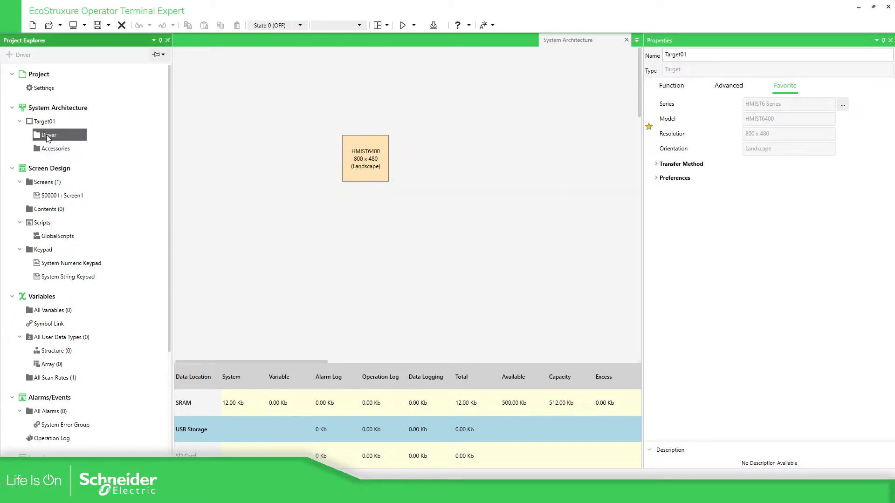
pyautogui.doubleClick(74, 138)
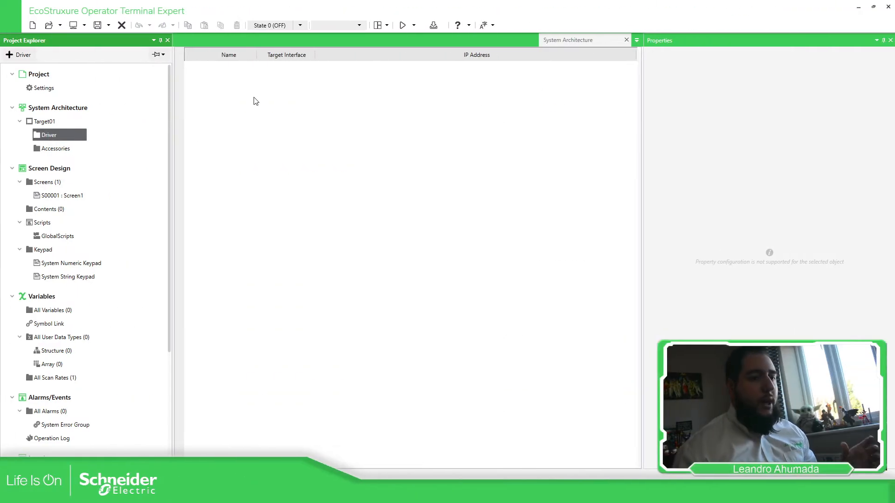
# - Add Schneider Electric's Modbus SIO Master driver to Target01
pyautogui.click(18, 55)
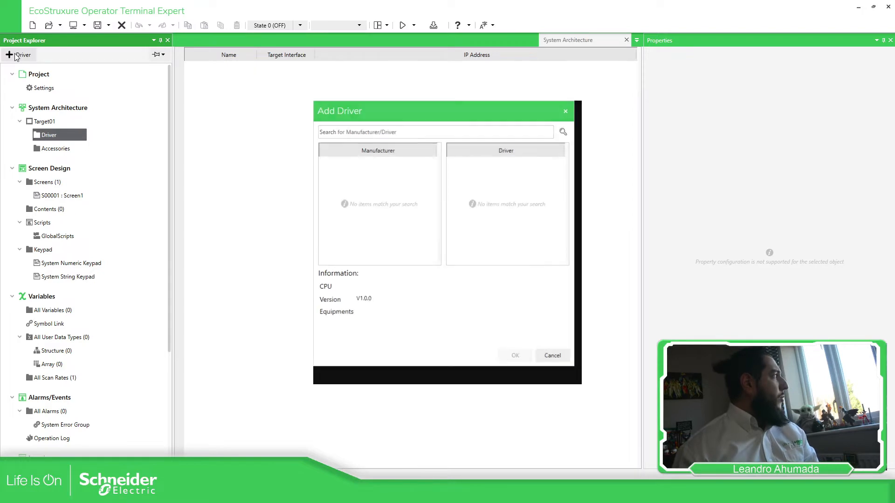
pyautogui.scroll(-1, 388, 235)
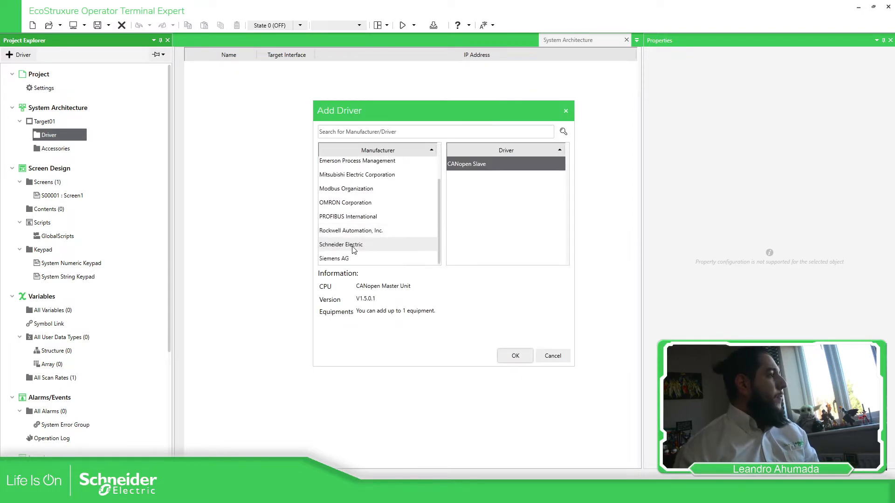
pyautogui.click(386, 244)
pyautogui.click(482, 182)
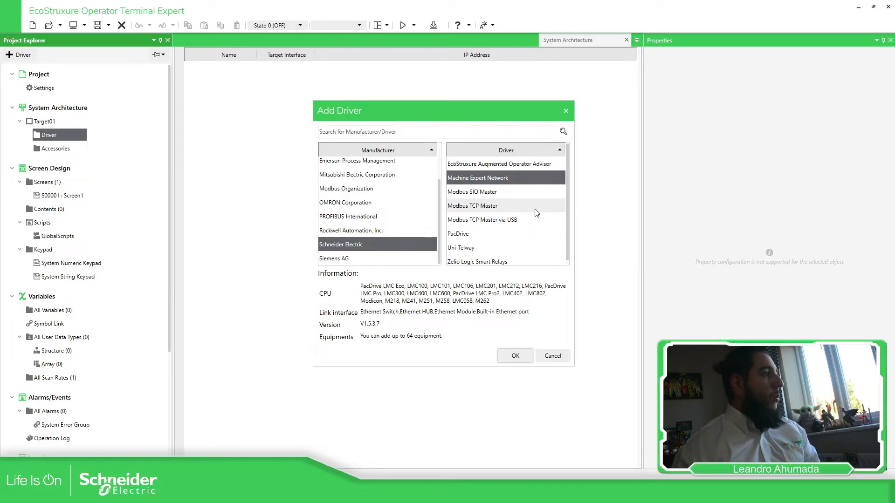
pyautogui.click(492, 195)
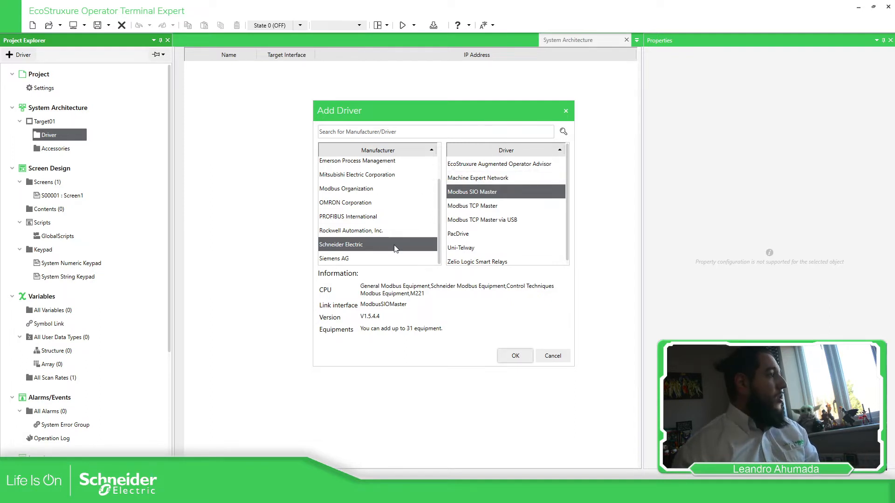
pyautogui.click(515, 356)
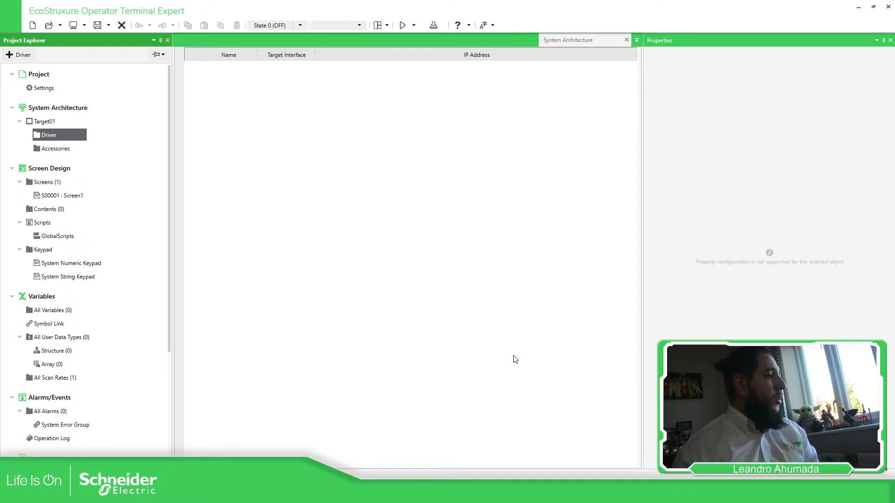
# - Rename the driver's equipment to PLC_M2xx
pyautogui.moveTo(242, 70); pyautogui.dragTo(158, 85)
pyautogui.click(246, 84)
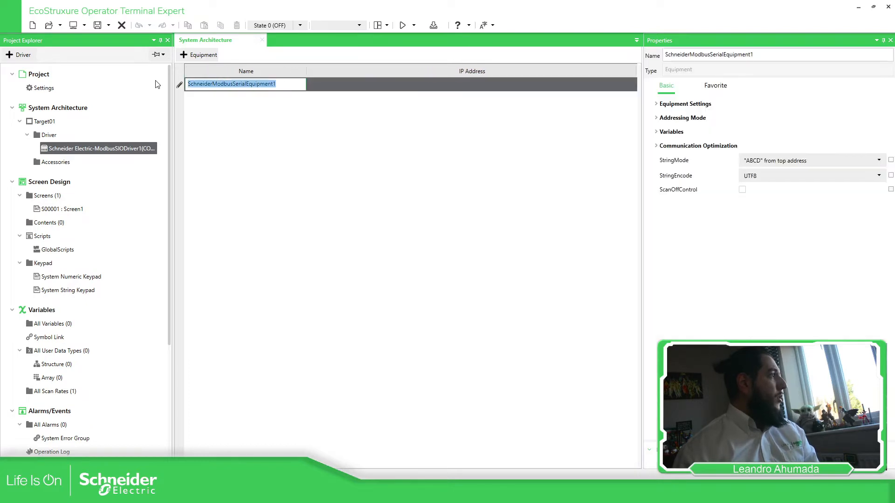
pyautogui.write('PLC_M2')
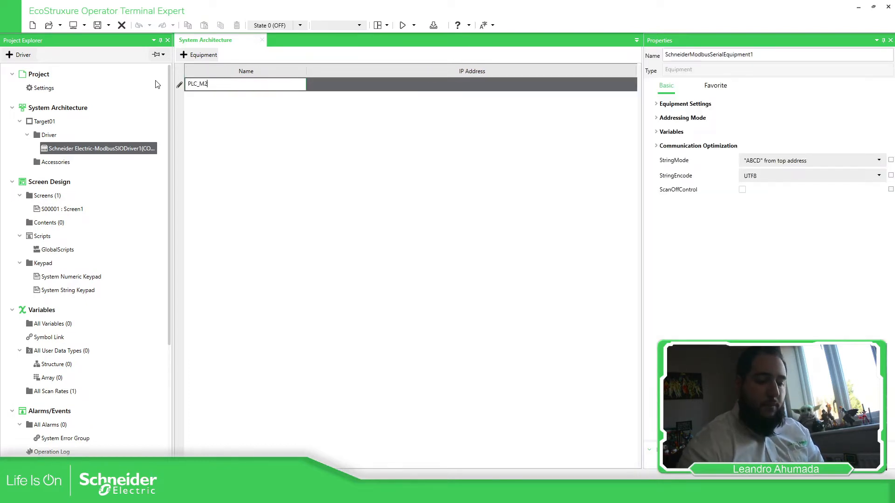
pyautogui.write('xx')
pyautogui.press('Return')
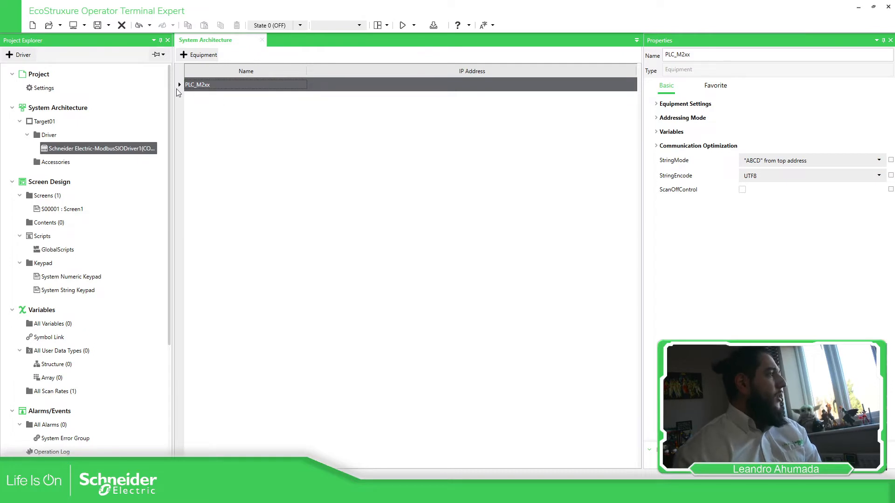
pyautogui.click(215, 87)
pyautogui.click(254, 94)
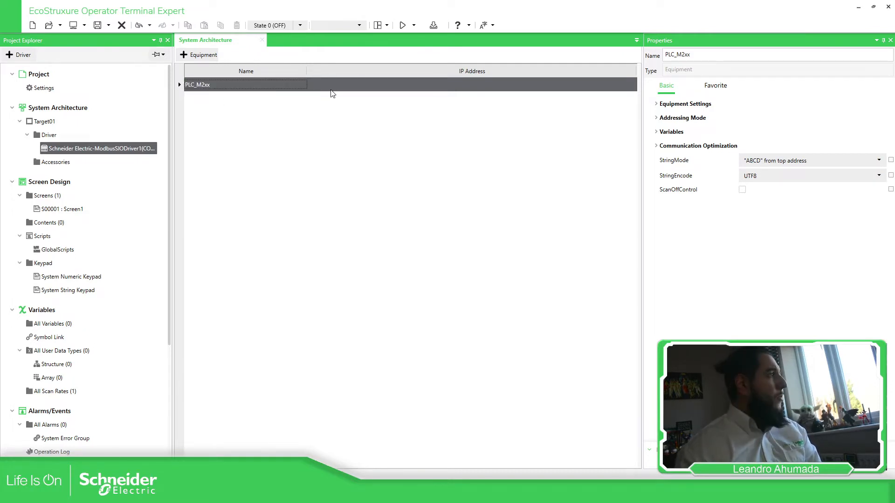
# - Enable IEC61131 syntax under the equipment's Addressing Mode properties
pyautogui.click(656, 104)
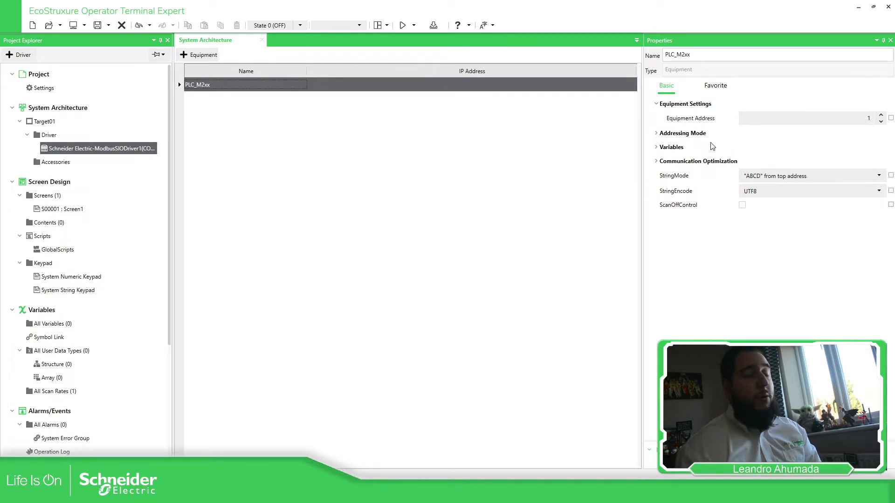
pyautogui.click(655, 134)
pyautogui.click(742, 147)
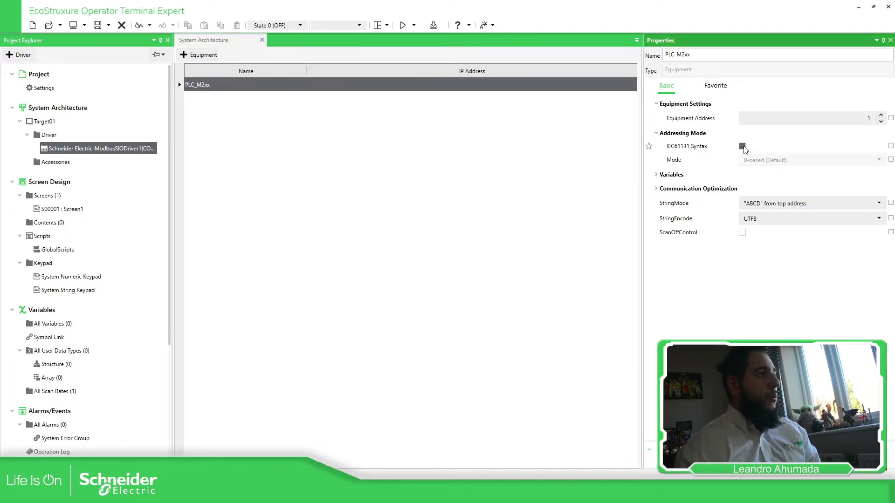
pyautogui.click(657, 175)
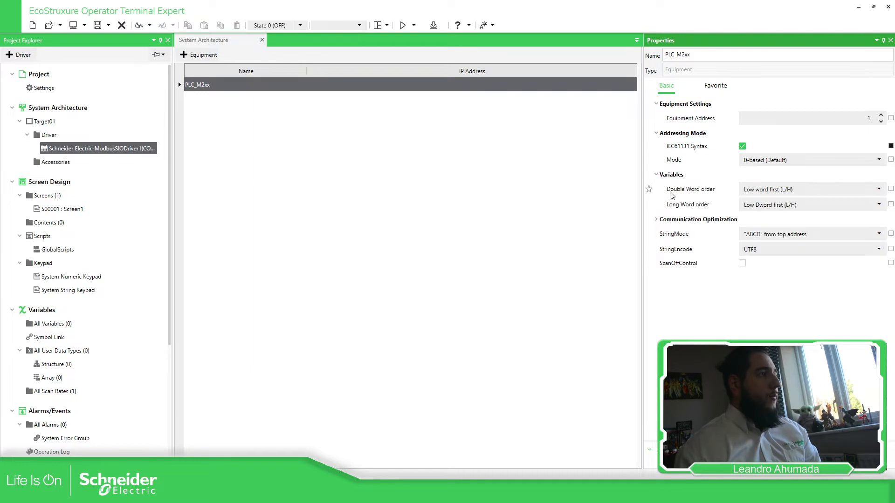
pyautogui.click(658, 220)
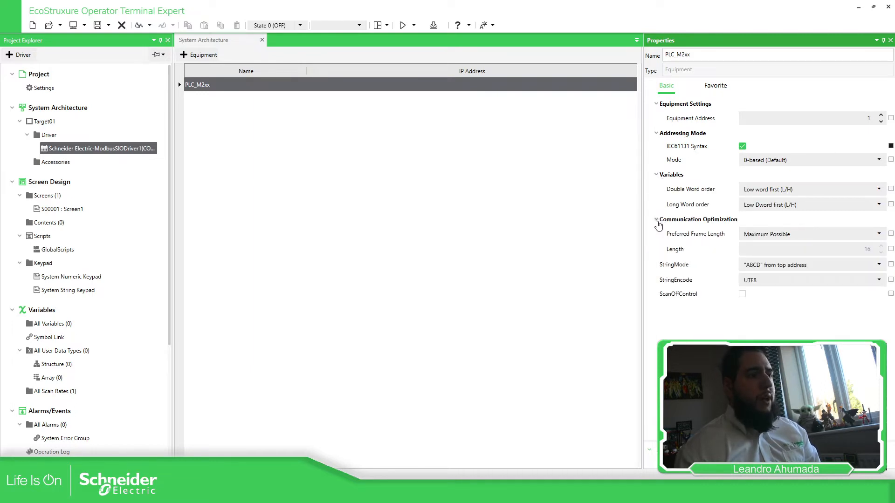
pyautogui.click(48, 136)
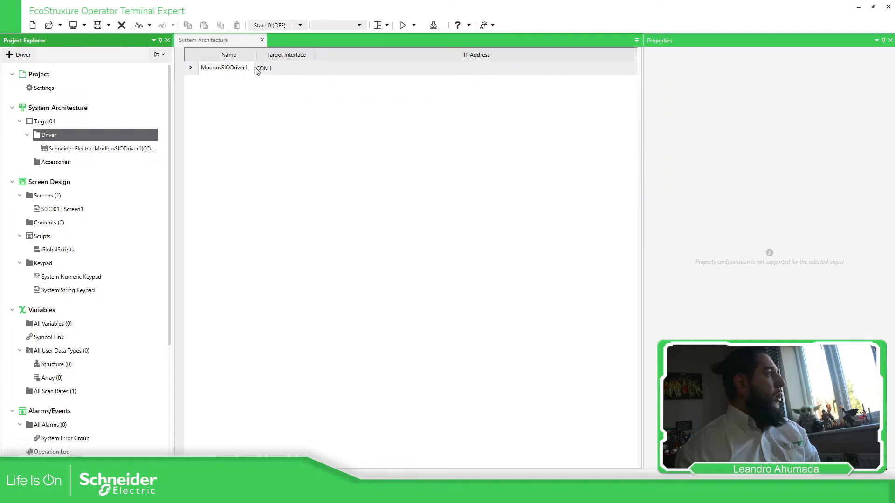
# - Set ModbusSIODriver1's port to COM2, keeping the RS-422/485(2wire) SIO type
pyautogui.click(270, 70)
pyautogui.click(271, 70)
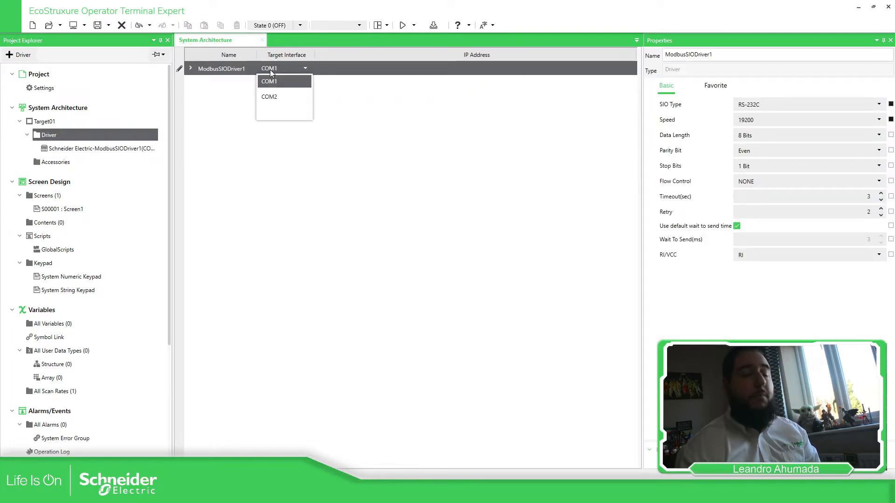
pyautogui.click(336, 150)
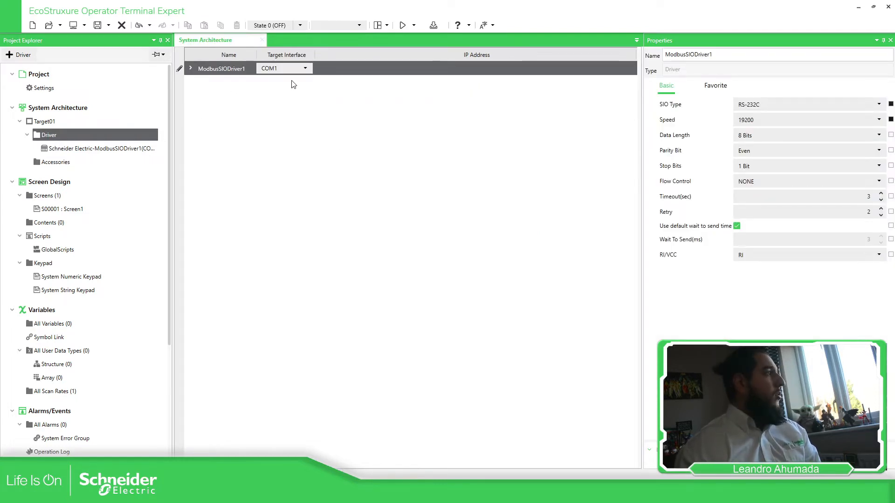
pyautogui.click(326, 77)
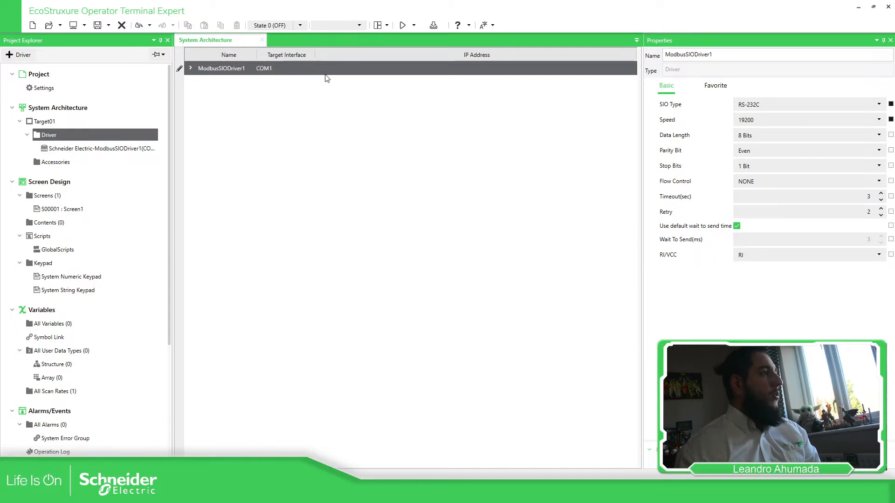
pyautogui.click(787, 109)
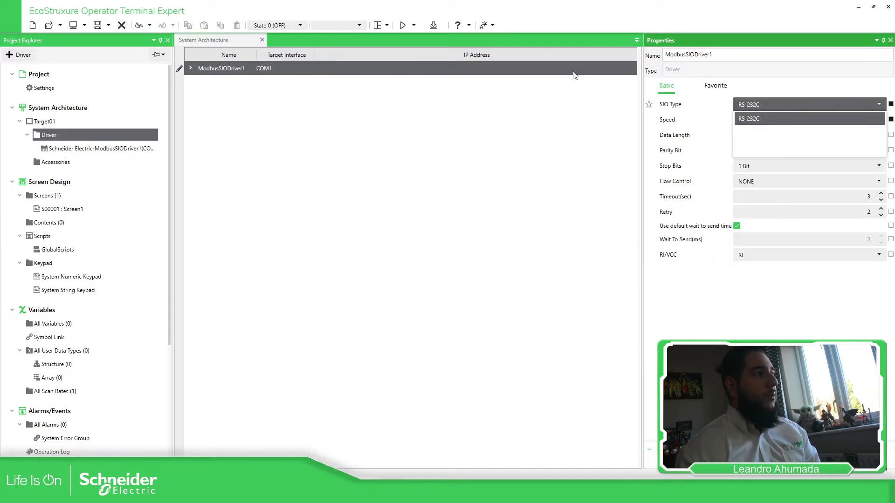
pyautogui.click(270, 68)
pyautogui.click(292, 70)
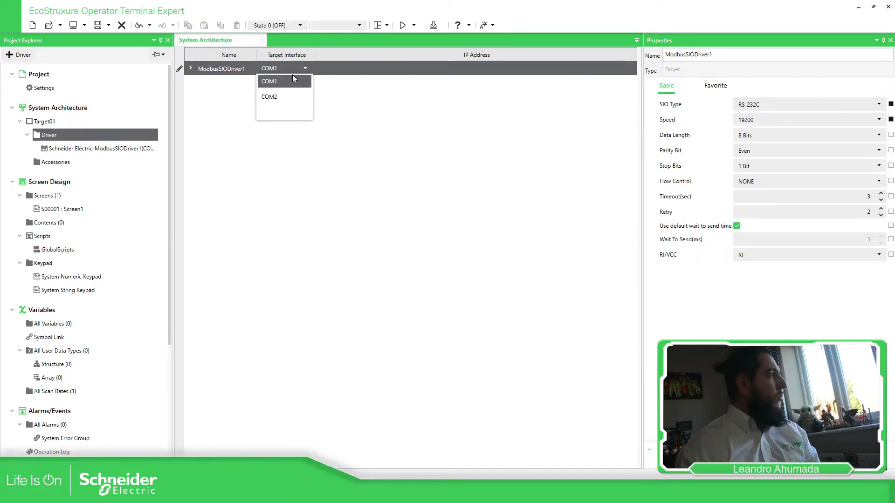
pyautogui.click(280, 97)
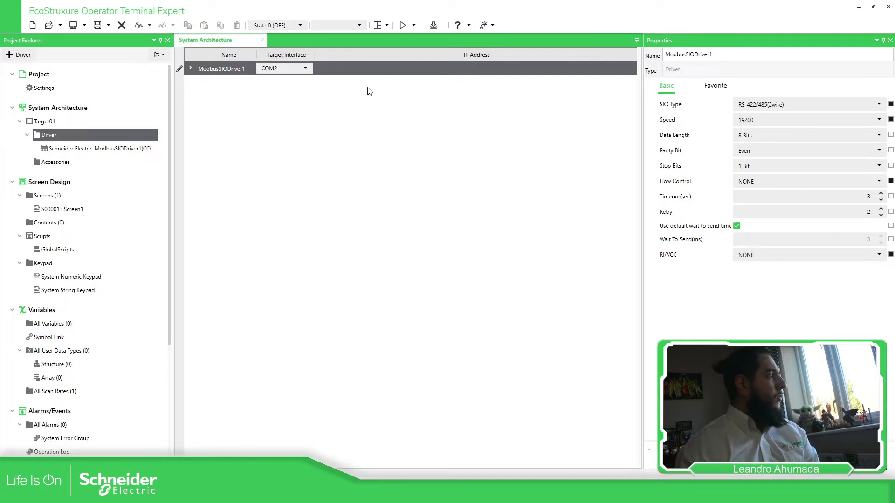
pyautogui.click(790, 107)
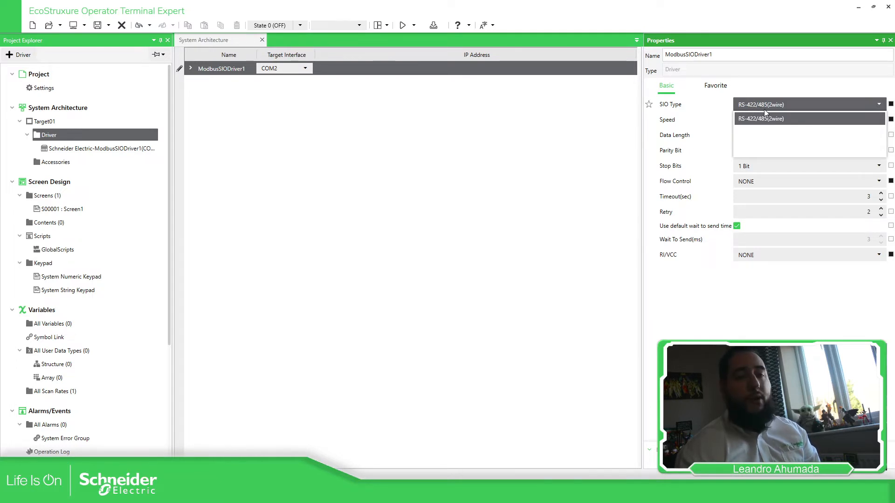
pyautogui.click(785, 84)
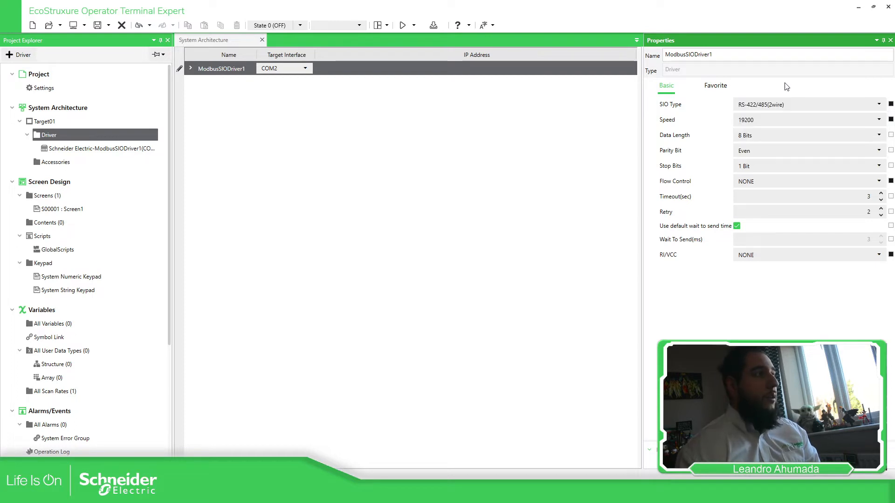
# - Change the driver speed to 38400 baud and view the architecture slide in PowerPoint
pyautogui.click(767, 120)
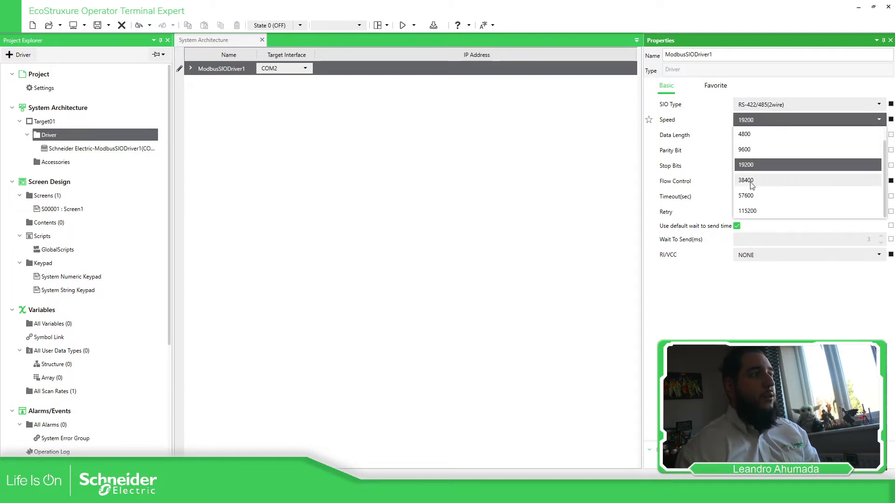
pyautogui.click(773, 180)
pyautogui.moveTo(480, 494)
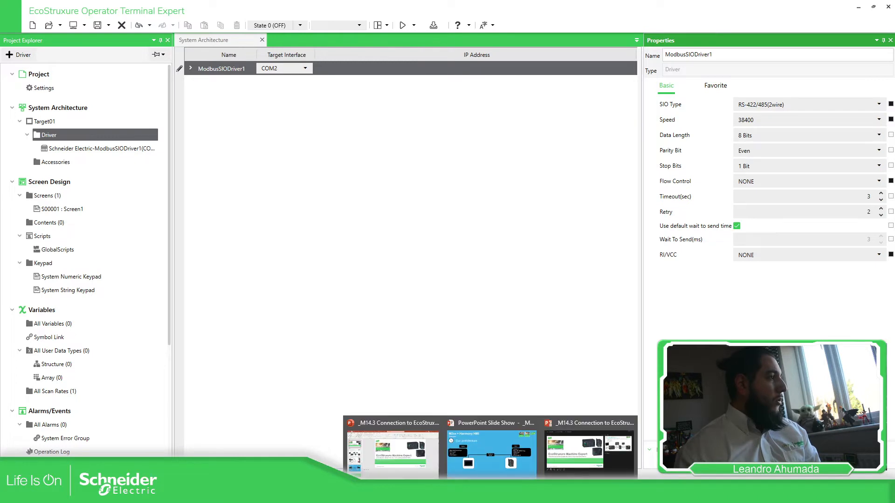
pyautogui.click(507, 463)
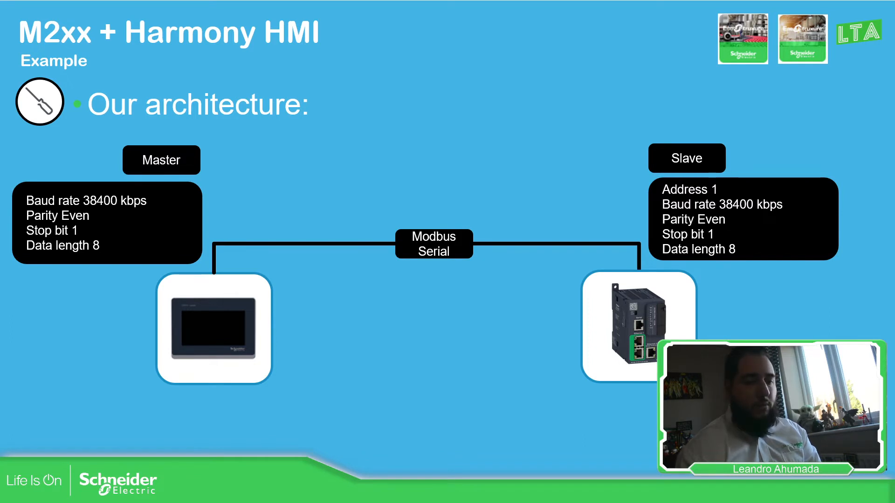
# - Check the slide's 38400 / Even / 8-bit / 1-stop settings and return to the HMI editor
pyautogui.hotkey('alt', 'Tab')
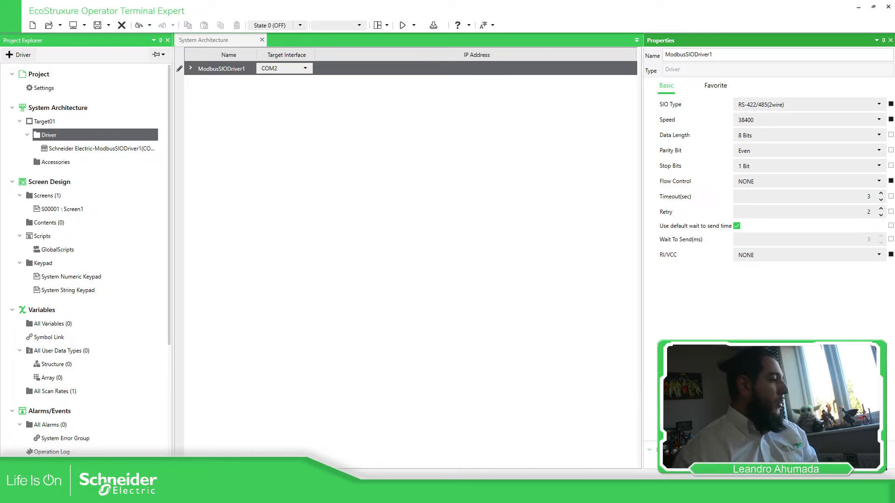
pyautogui.moveTo(422, 494)
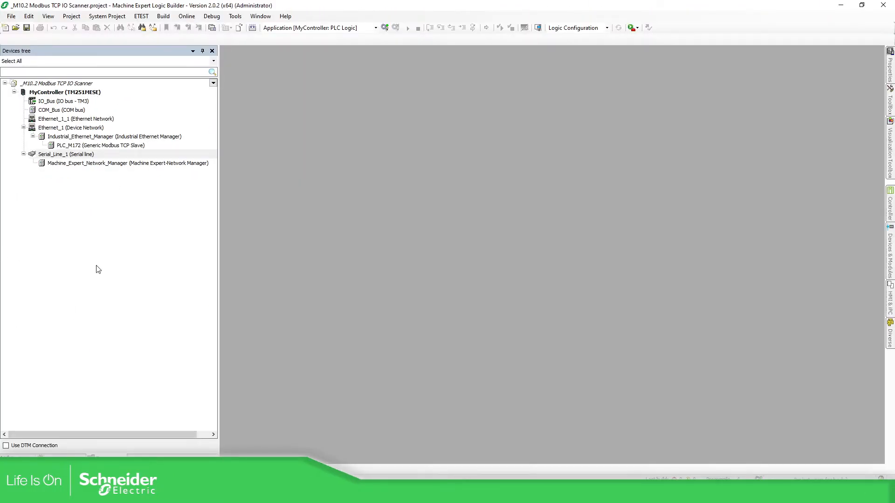
# - Browse the PLC application tree in Logic Builder, then return to the Devices tree
pyautogui.click(64, 459)
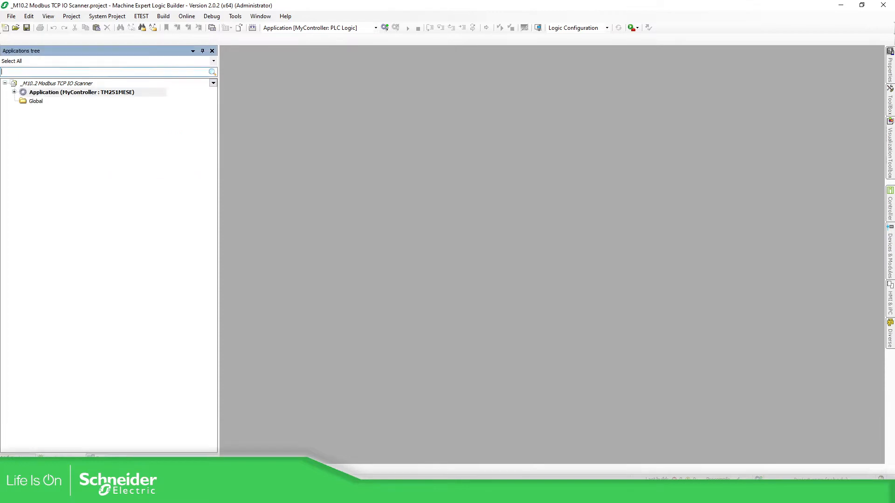
pyautogui.click(14, 92)
pyautogui.click(23, 101)
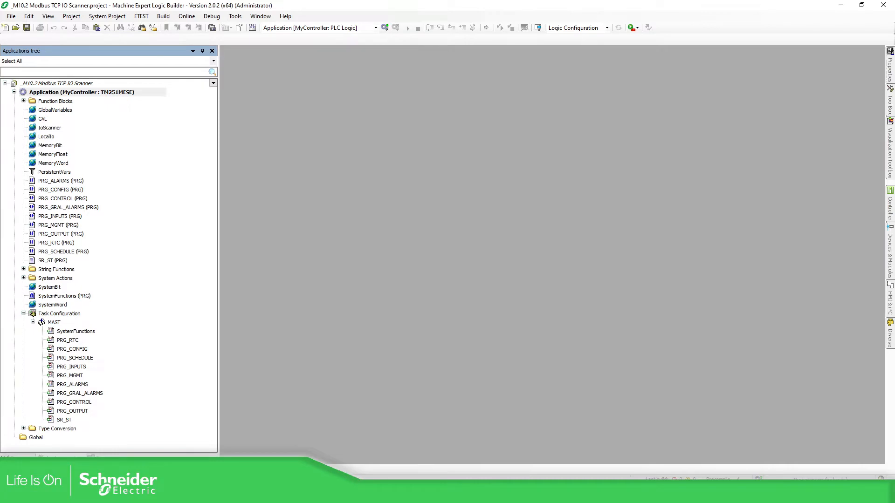
pyautogui.click(105, 458)
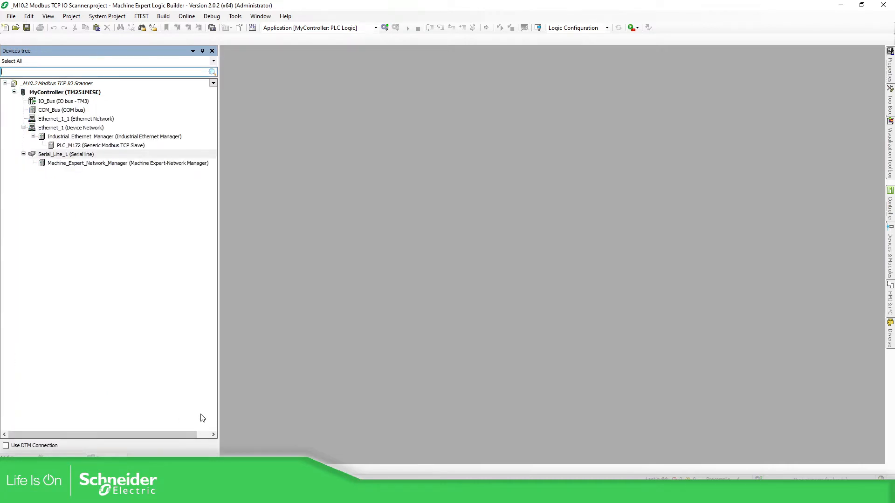
# - Restore and enlarge the Logic Builder window, then select the network manager under Serial_Line_1
pyautogui.doubleClick(683, 7)
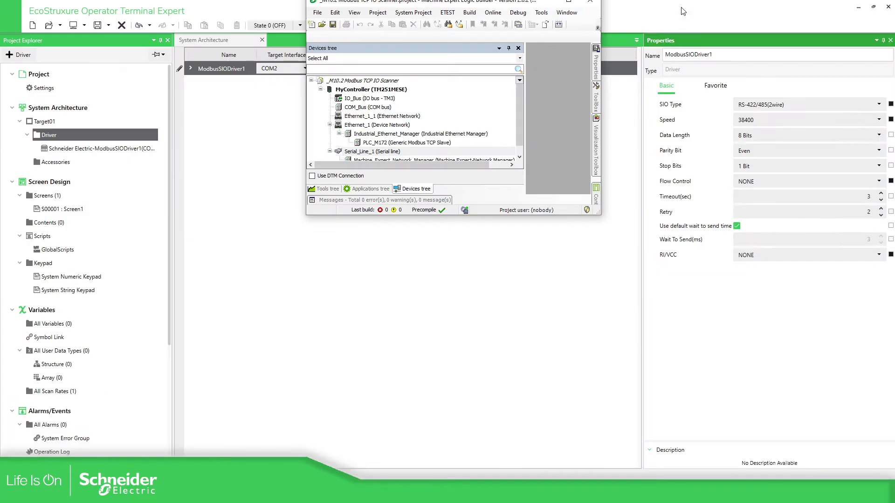
pyautogui.moveTo(600, 214); pyautogui.dragTo(865, 451)
pyautogui.moveTo(305, 219); pyautogui.dragTo(12, 218)
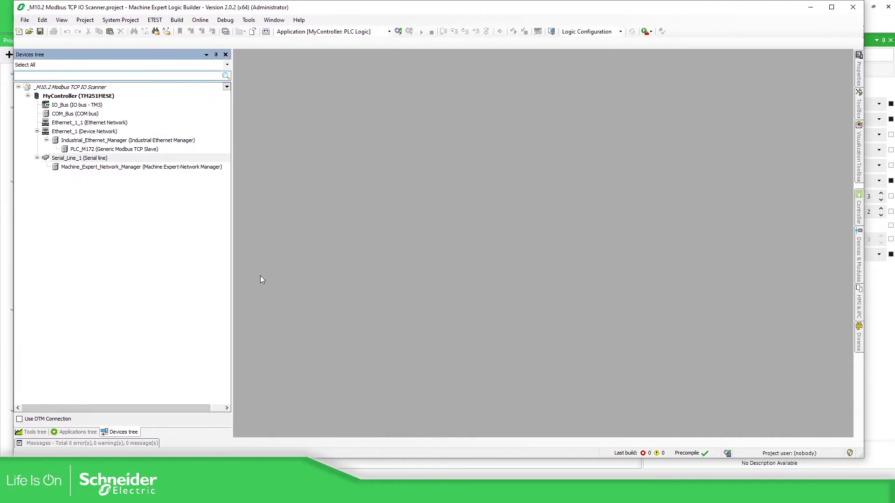
pyautogui.click(77, 159)
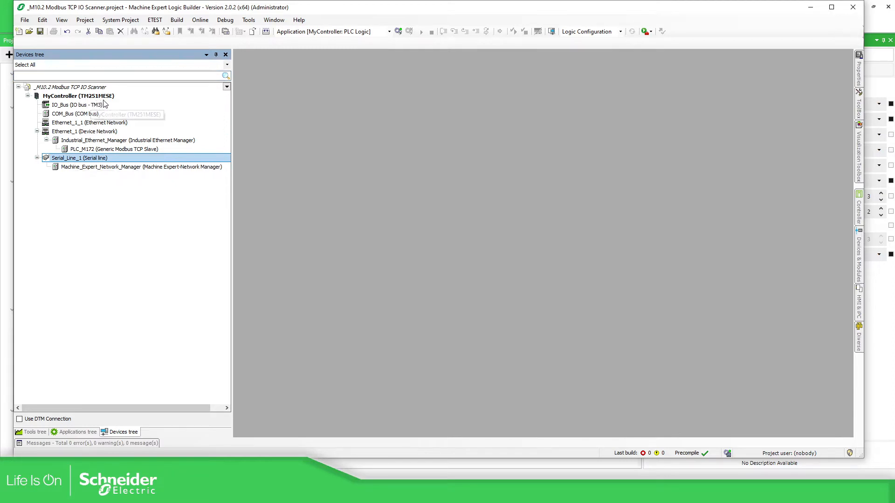
pyautogui.click(97, 168)
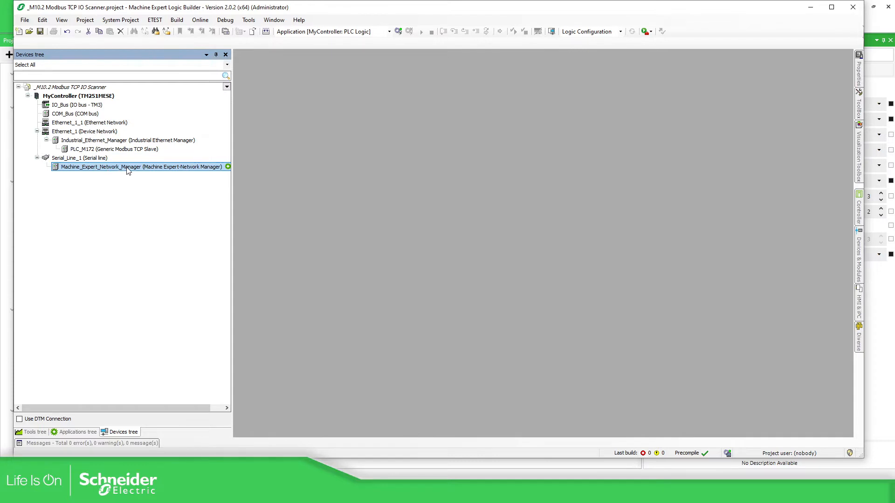
# - Delete Machine_Expert_Network_Manager and set Serial_Line_1 to 38400 baud with Even parity
pyautogui.rightClick(138, 172)
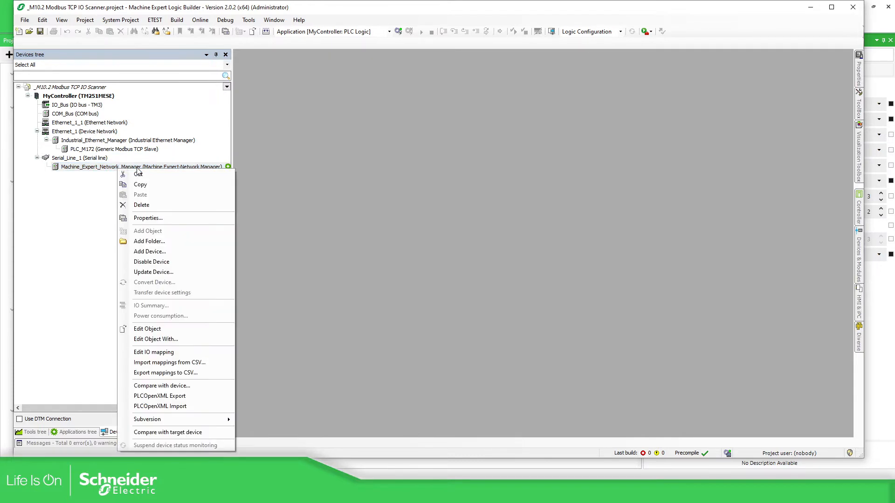
pyautogui.click(143, 205)
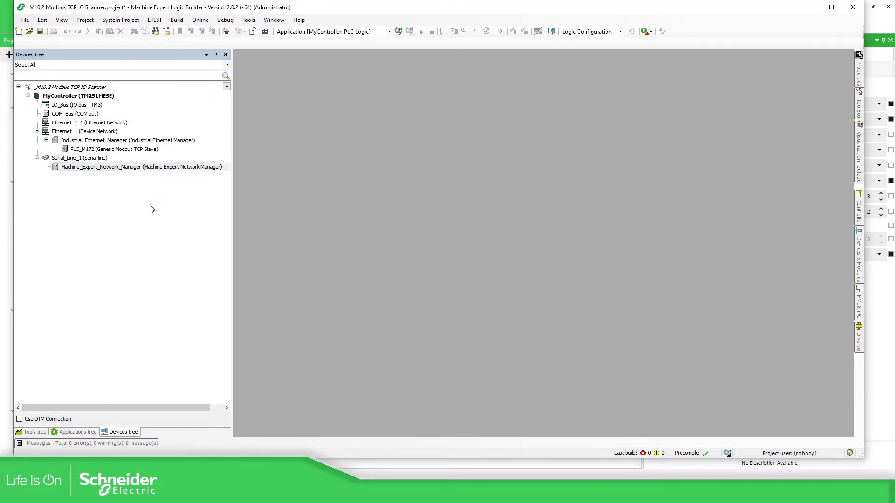
pyautogui.doubleClick(91, 158)
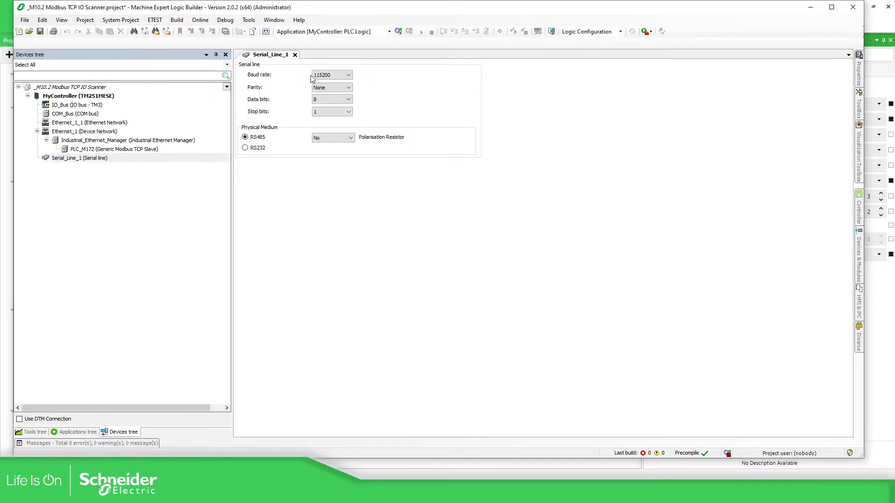
pyautogui.click(335, 75)
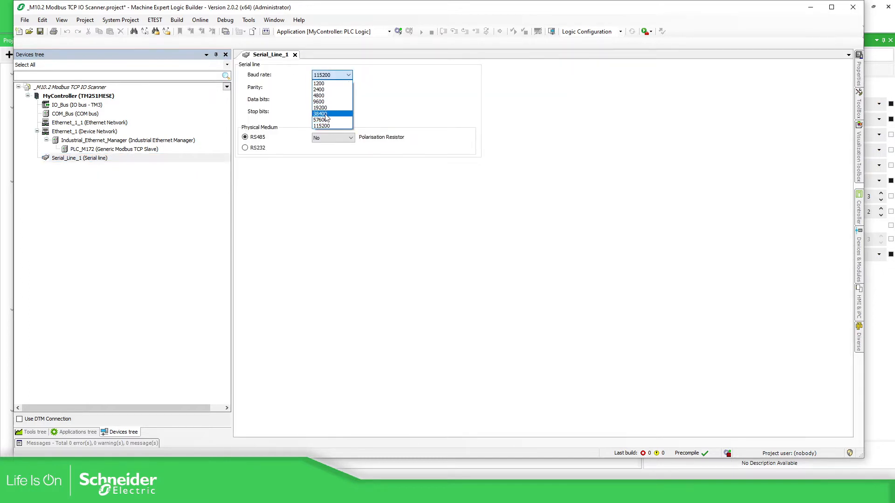
pyautogui.click(332, 113)
pyautogui.click(349, 87)
pyautogui.click(329, 100)
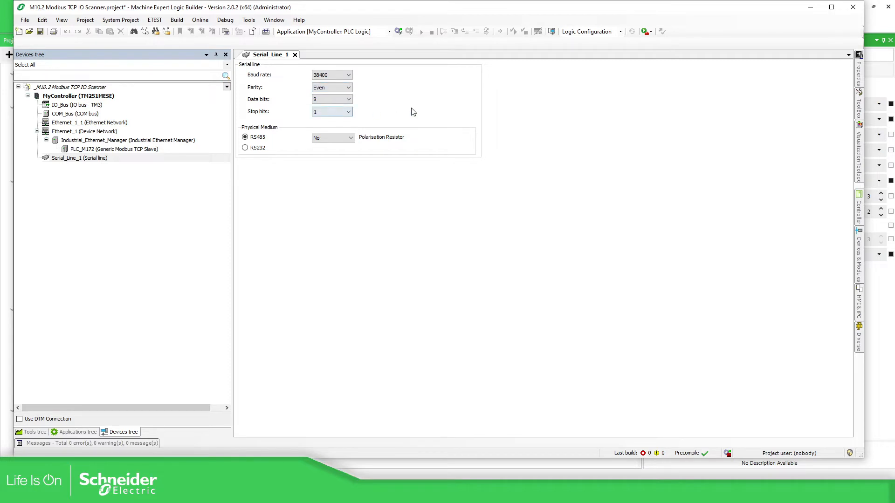
# - Bring up the Add Device catalogue for Serial_Line_1
pyautogui.rightClick(86, 159)
pyautogui.click(228, 163)
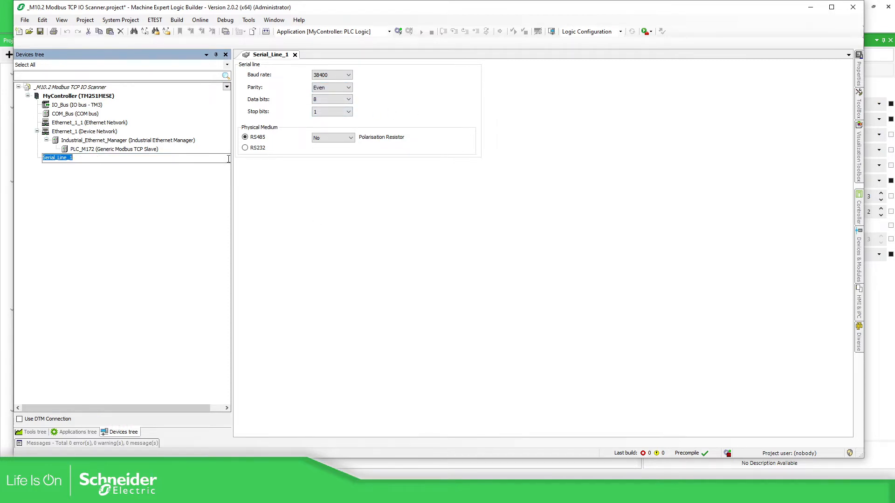
pyautogui.click(147, 181)
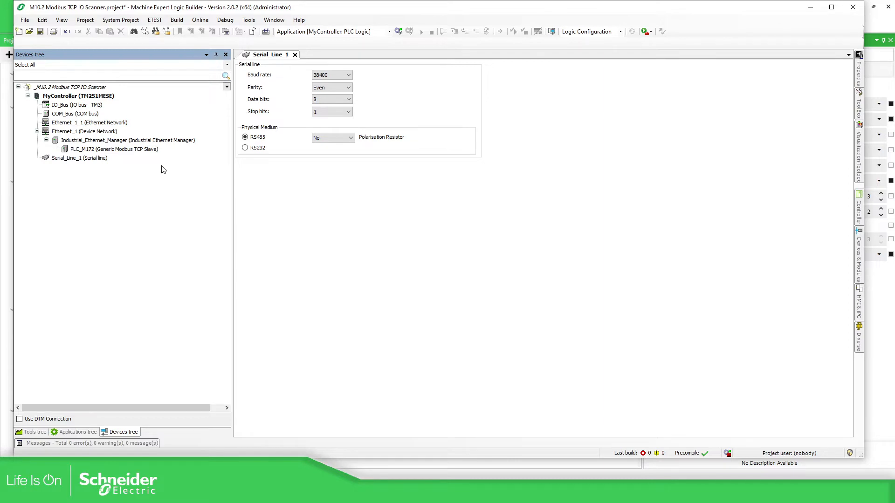
pyautogui.click(227, 159)
pyautogui.click(226, 157)
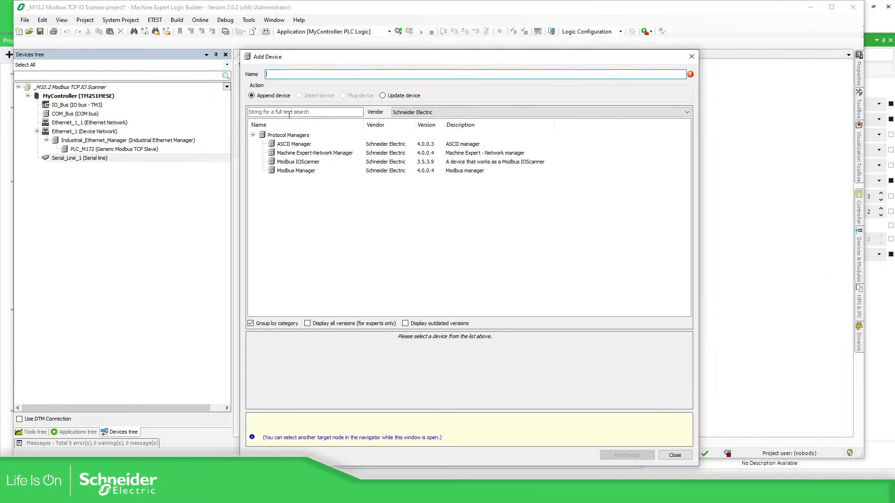
# - Add a Modbus Manager device under Serial_Line_1
pyautogui.click(296, 171)
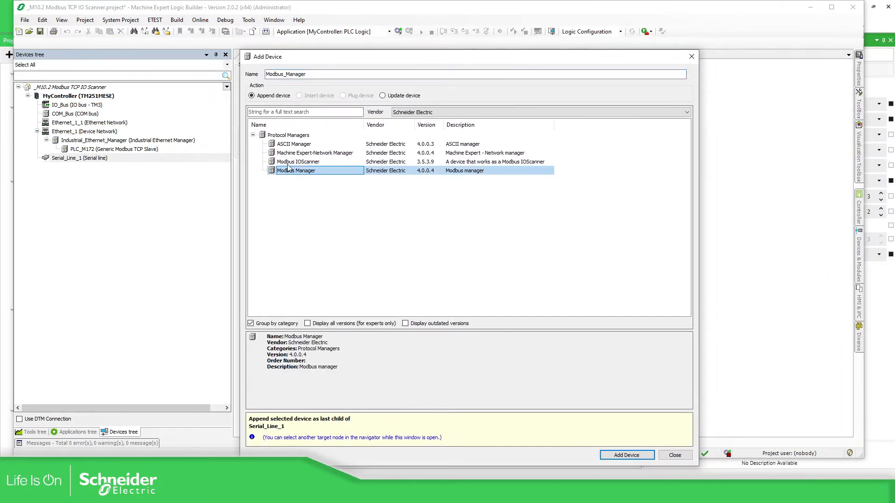
pyautogui.click(626, 455)
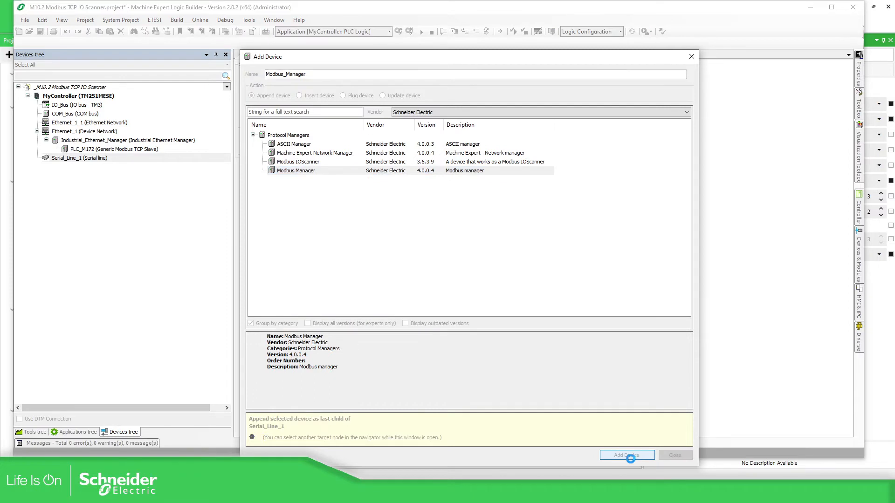
pyautogui.click(675, 455)
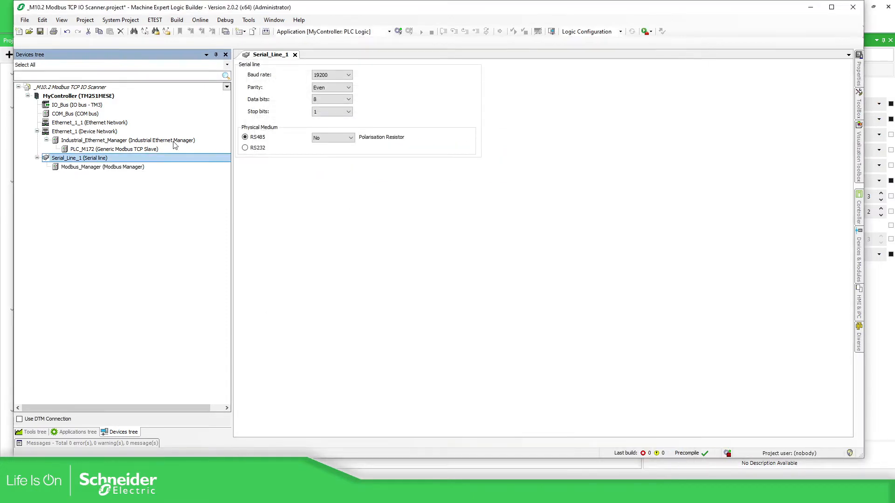
# - Confirm Modbus_Manager is configured as a Slave with Modbus address 1
pyautogui.click(92, 169)
pyautogui.doubleClick(91, 169)
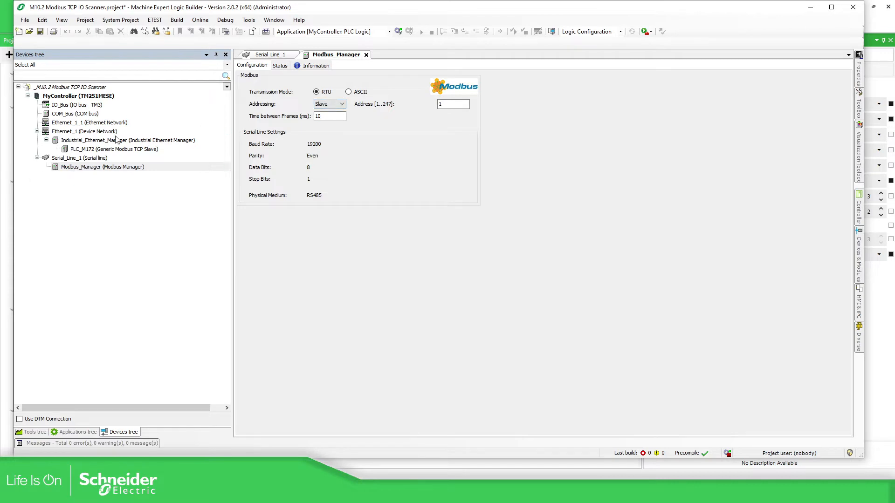
pyautogui.click(336, 105)
pyautogui.click(330, 118)
pyautogui.doubleClick(448, 104)
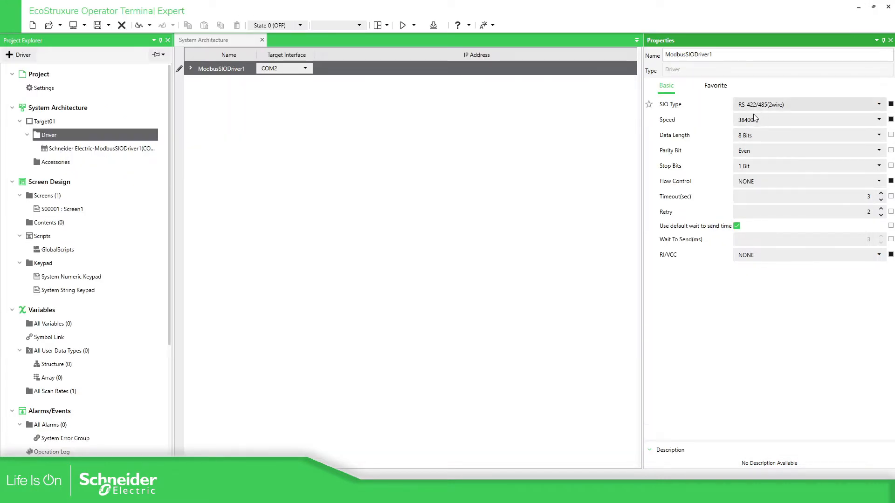
# - Review the serial driver's PLC_M2xx equipment name, then switch back to Logic Builder
pyautogui.click(102, 150)
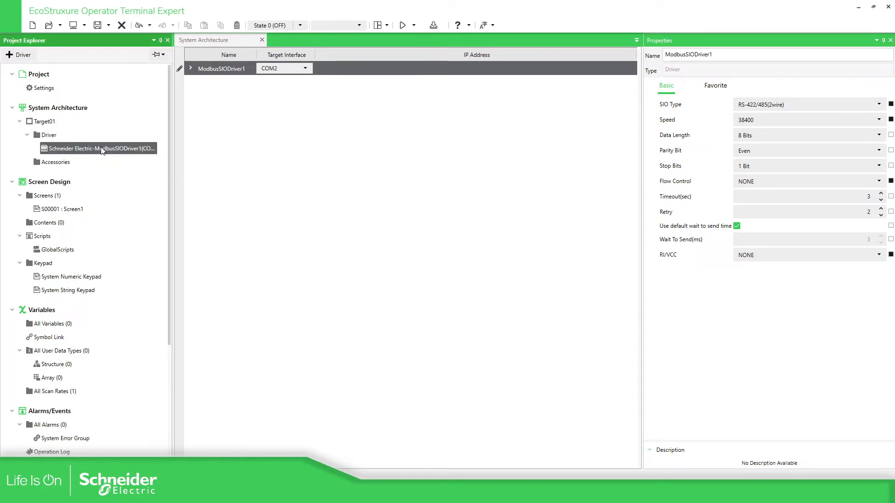
pyautogui.click(214, 89)
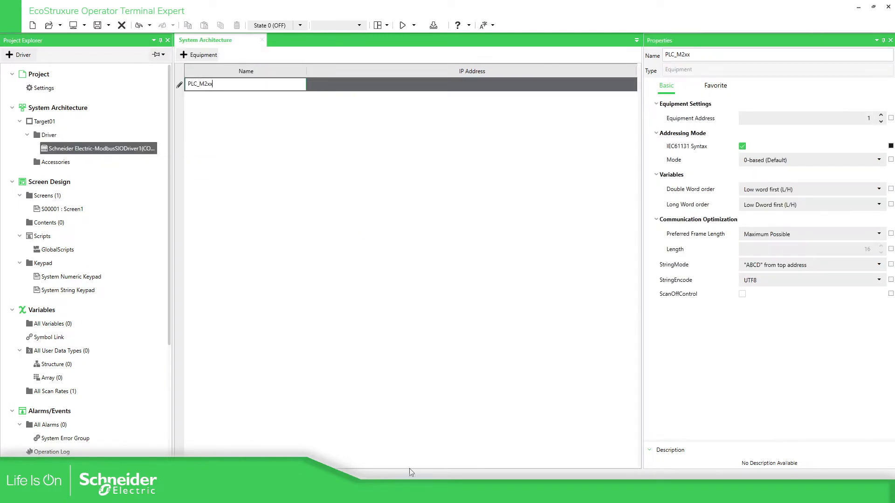
pyautogui.hotkey('alt', 'Tab')
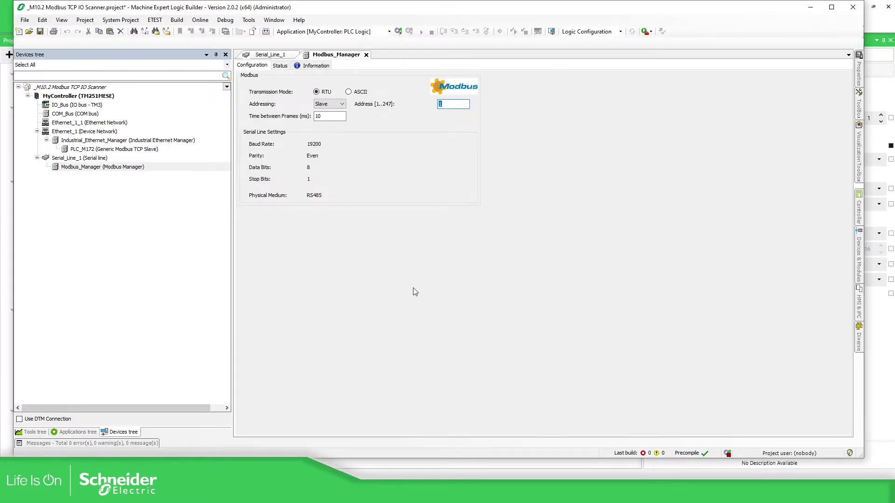
# - Set Serial_Line_1 to 38400 baud and verify Modbus_Manager now reports 38400
pyautogui.doubleClick(102, 160)
pyautogui.click(336, 75)
pyautogui.click(328, 115)
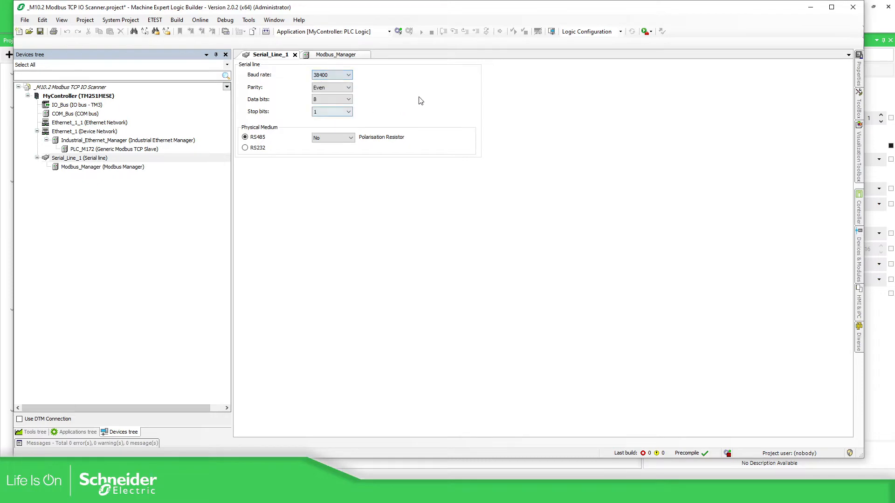
pyautogui.doubleClick(105, 168)
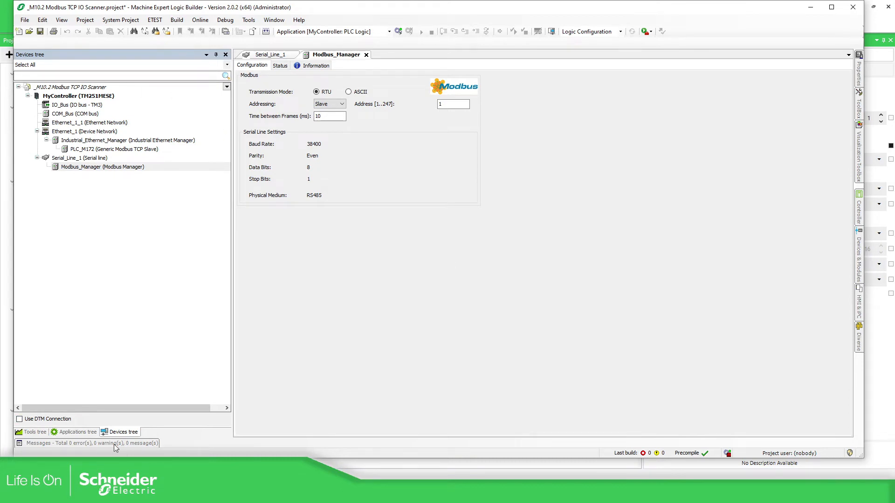
pyautogui.click(77, 432)
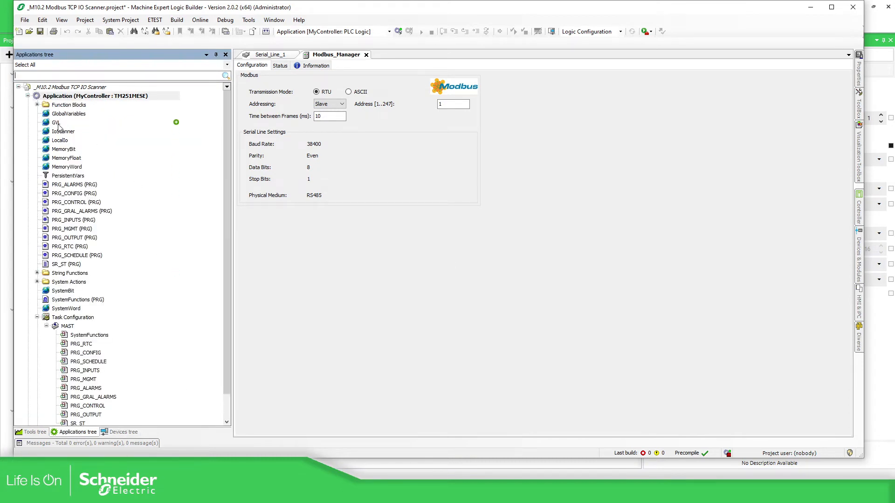
# - Open the MemoryBit global variable list in Logic Builder and view the HMI project's All Variables
pyautogui.doubleClick(63, 149)
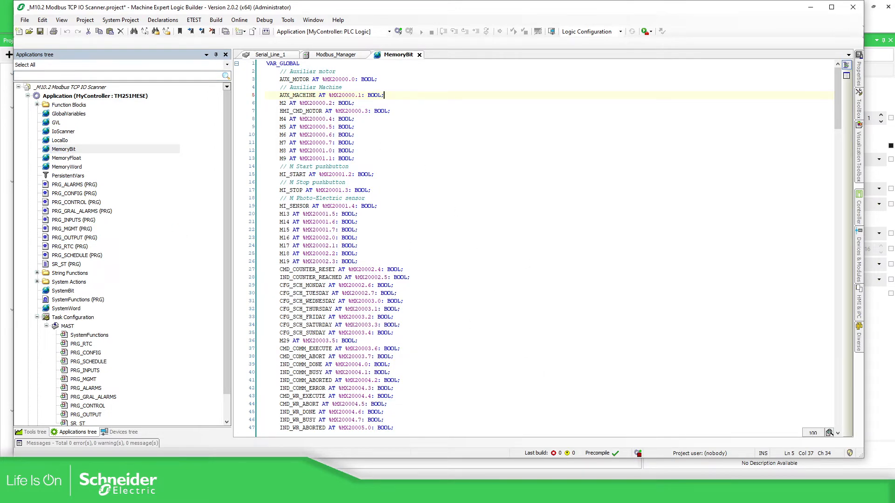
pyautogui.click(423, 494)
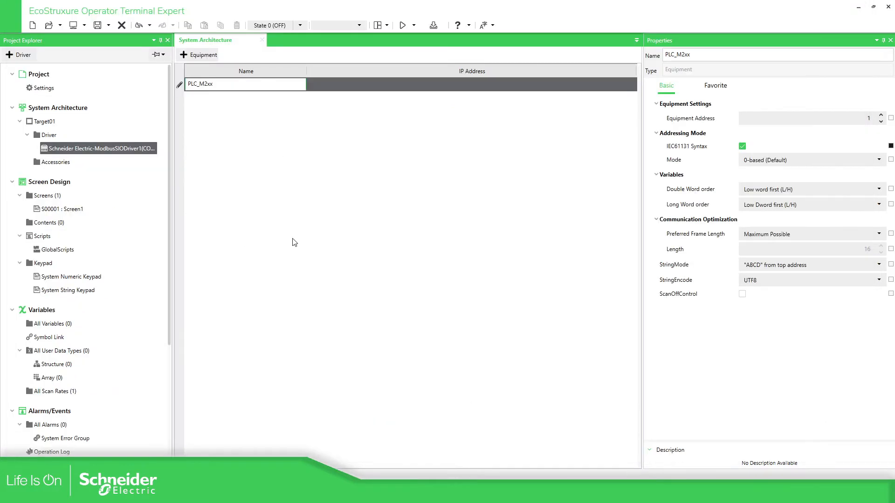
pyautogui.click(52, 324)
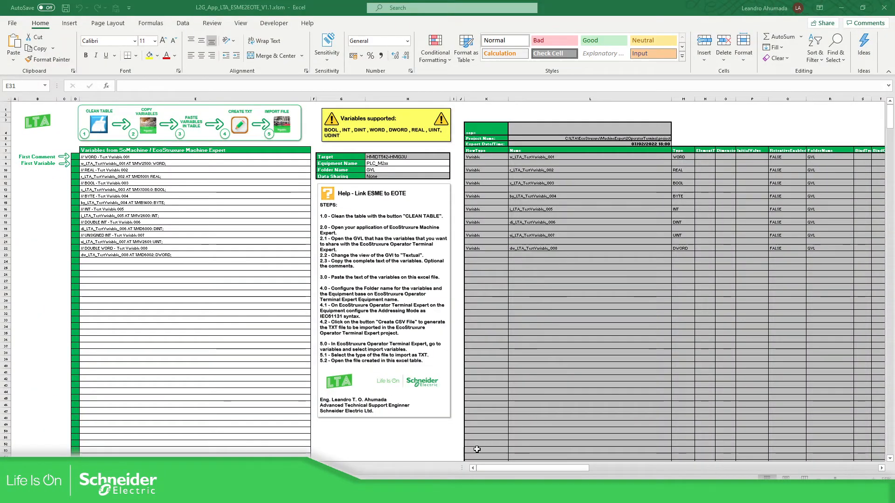
# - Clean the workbook's variable tables and review Equipment Name PLC_M2xx and Folder Name GVL
pyautogui.click(184, 325)
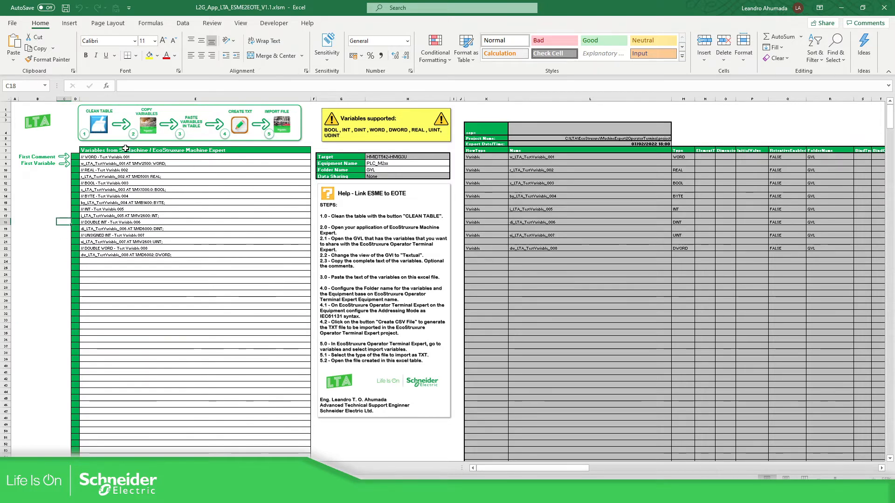
pyautogui.click(99, 124)
pyautogui.click(142, 229)
pyautogui.click(389, 163)
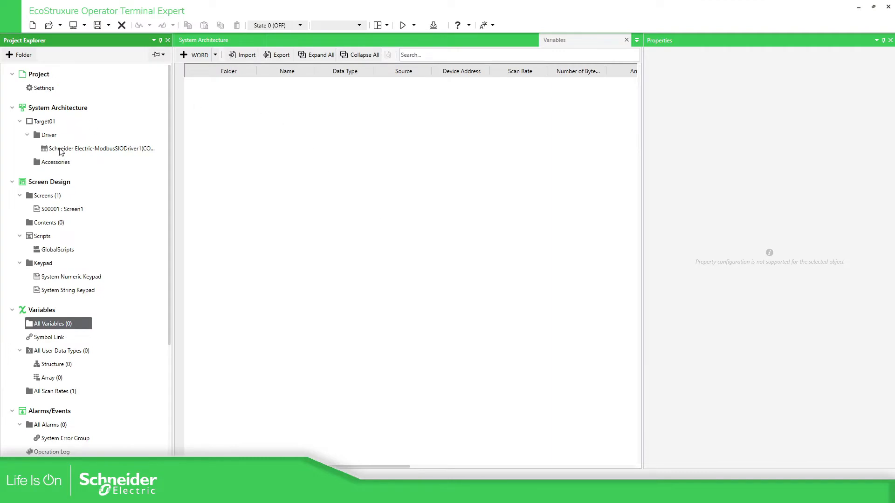
pyautogui.click(61, 149)
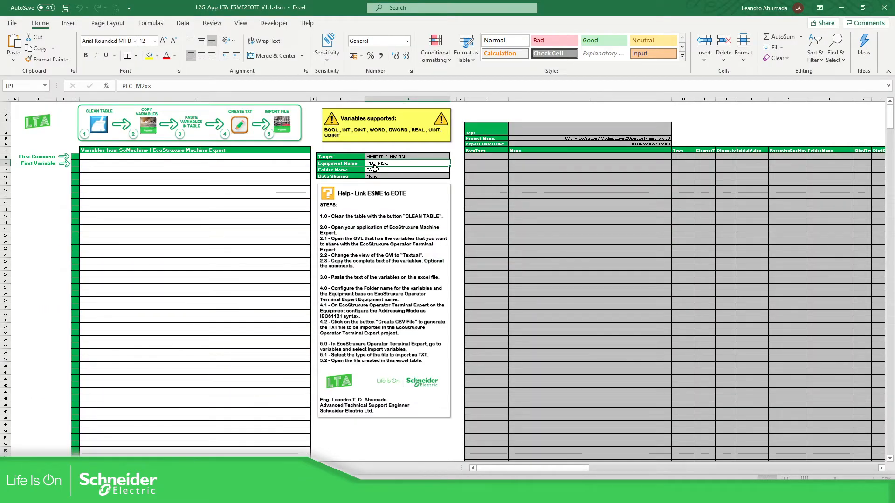
pyautogui.click(373, 171)
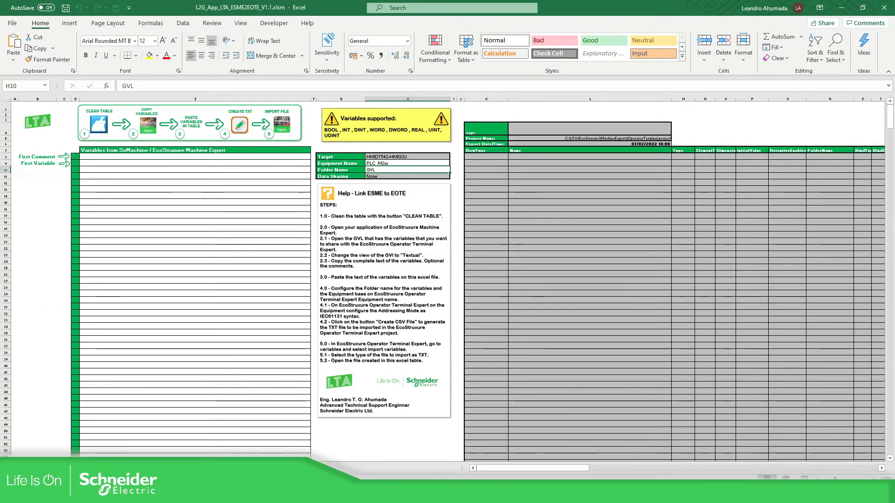
# - Check the Logic Builder and HMI projects, then come back to the conversion workbook
pyautogui.moveTo(451, 493)
pyautogui.click(449, 450)
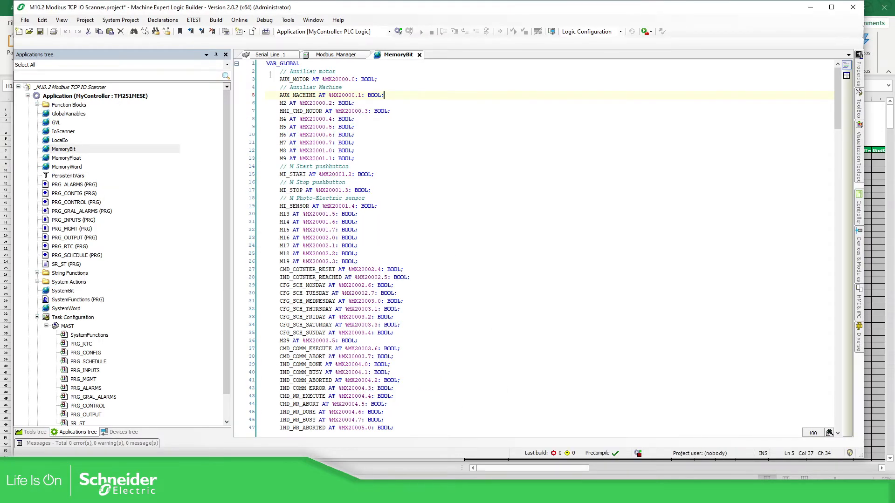
pyautogui.click(423, 52)
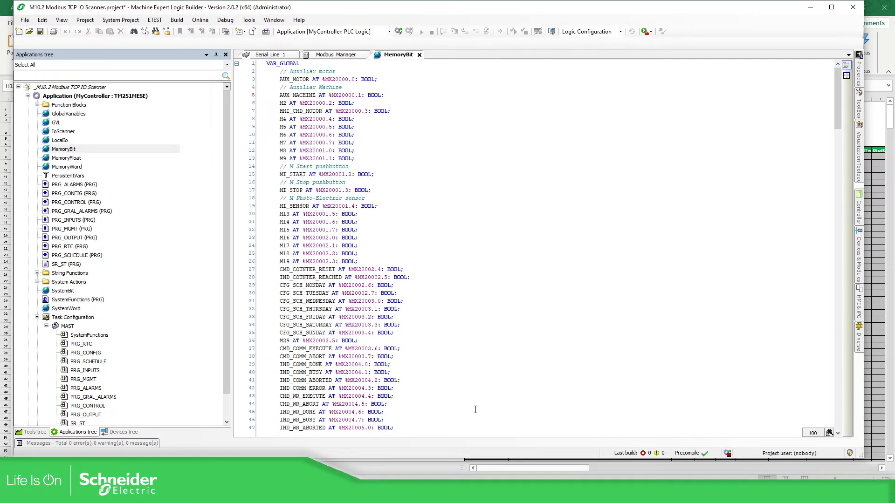
pyautogui.click(423, 493)
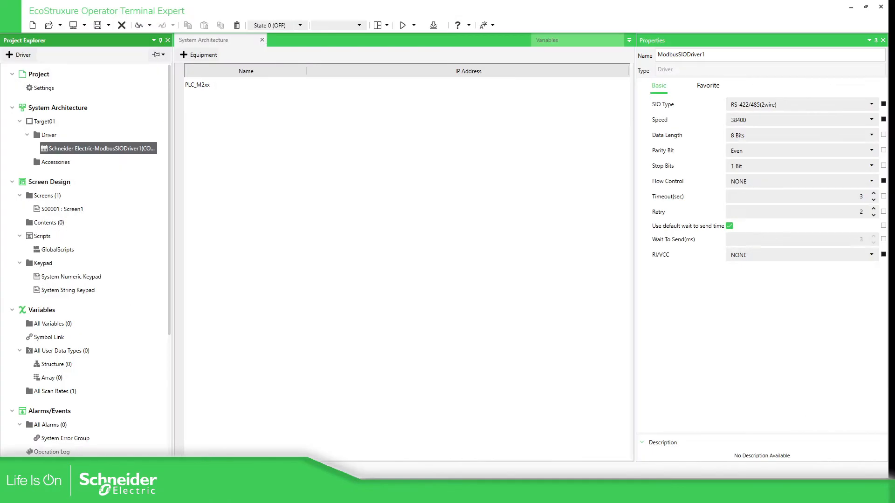
pyautogui.click(423, 493)
pyautogui.click(401, 493)
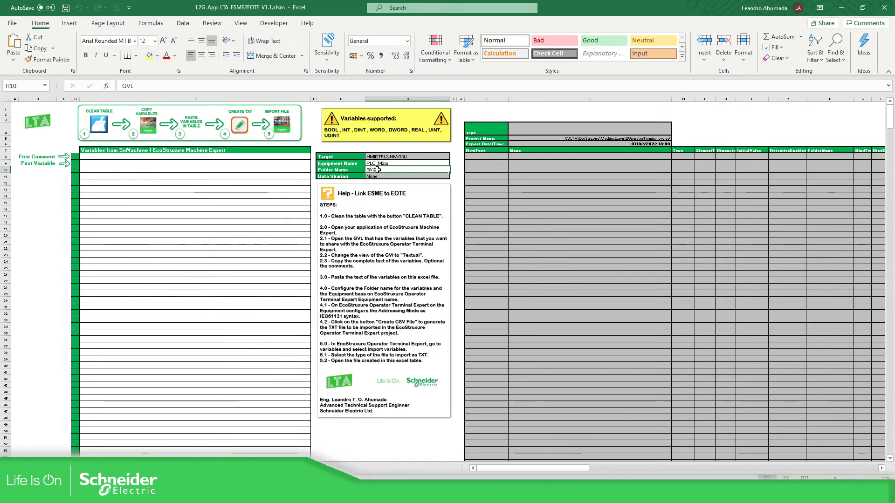
# - Change the workbook's Folder Name from GVL to MemoryBit
pyautogui.doubleClick(378, 170)
pyautogui.press('BackSpace')
pyautogui.press('BackSpace')
pyautogui.press('BackSpace')
pyautogui.write('MemoryBit')
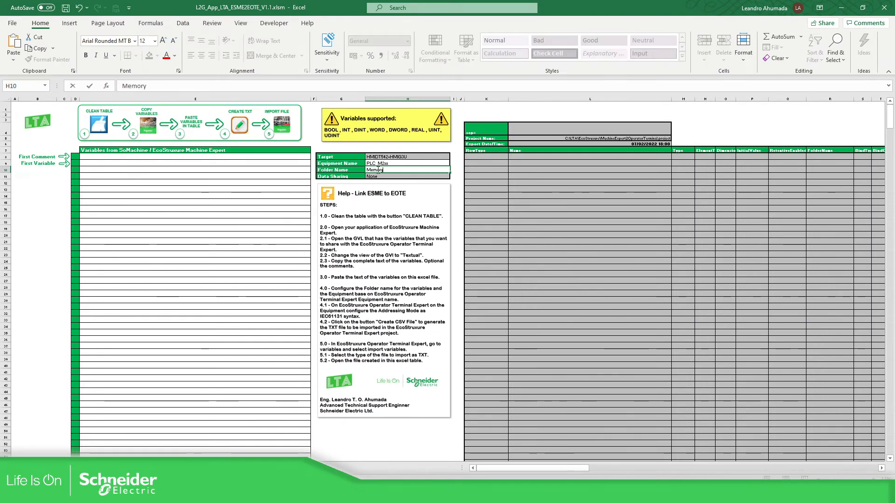
pyautogui.click(132, 175)
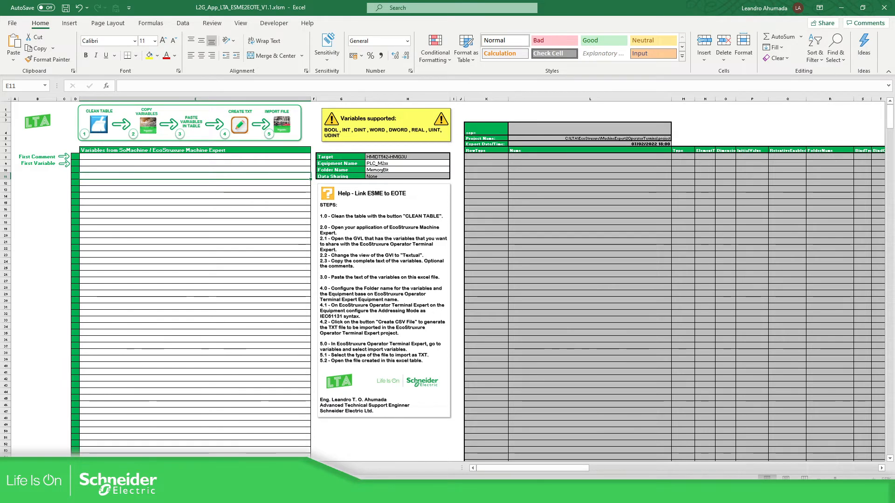
pyautogui.moveTo(446, 493)
pyautogui.click(484, 461)
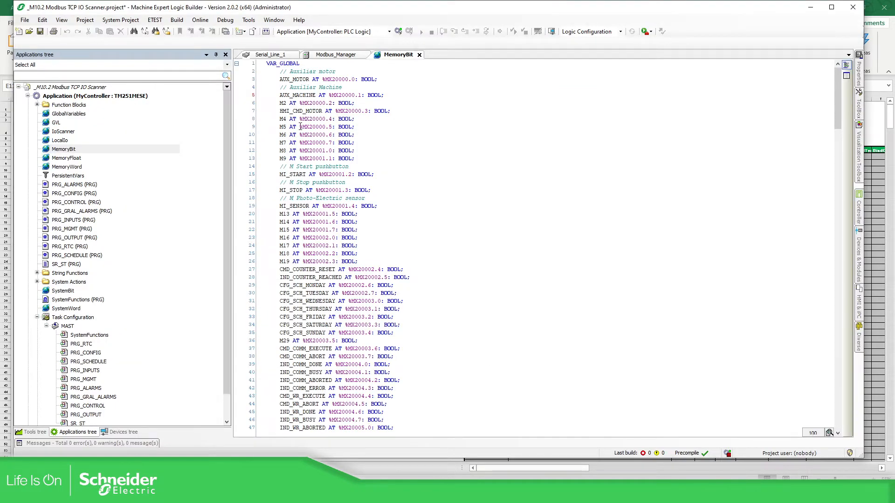
# - Copy the declarations from VAR_GLOBAL through ALARM_05 into the workbook's variables table
pyautogui.moveTo(266, 64); pyautogui.dragTo(394, 135)
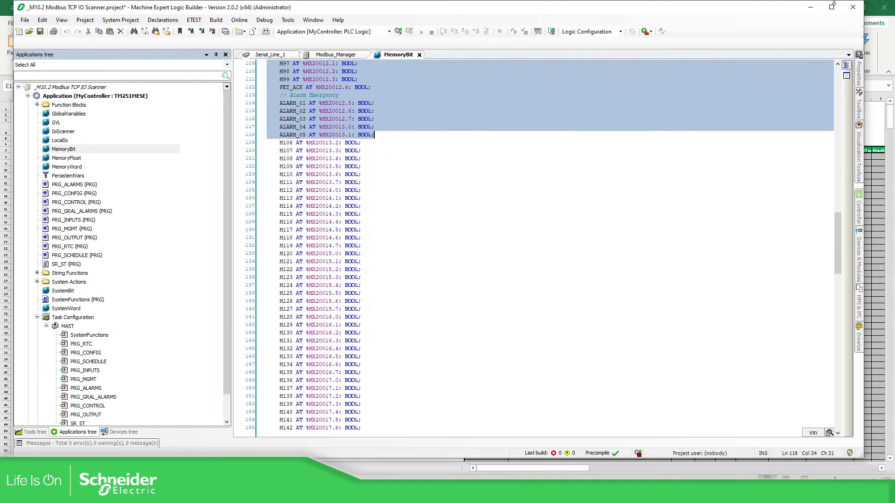
pyautogui.click(811, 7)
pyautogui.click(74, 157)
pyautogui.hotkey('ctrl', 'v')
pyautogui.click(214, 248)
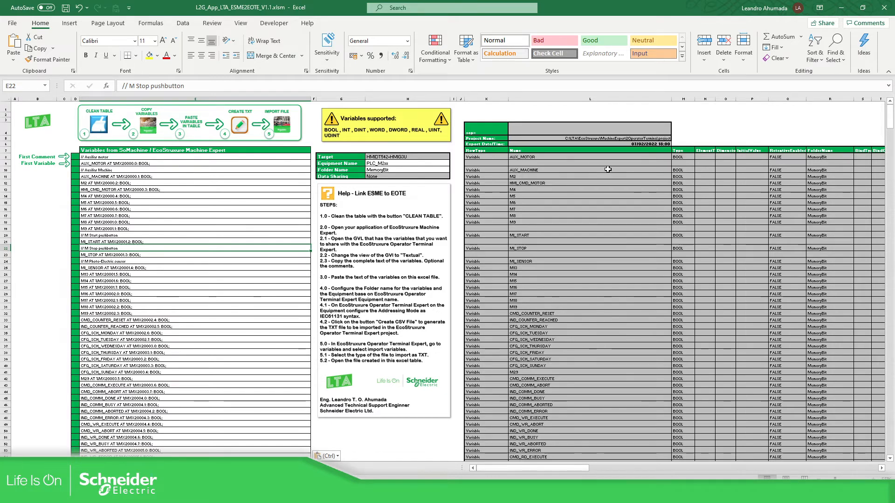
# - Export the converted variables as the text file VariablesMachineExpert.txt
pyautogui.click(241, 130)
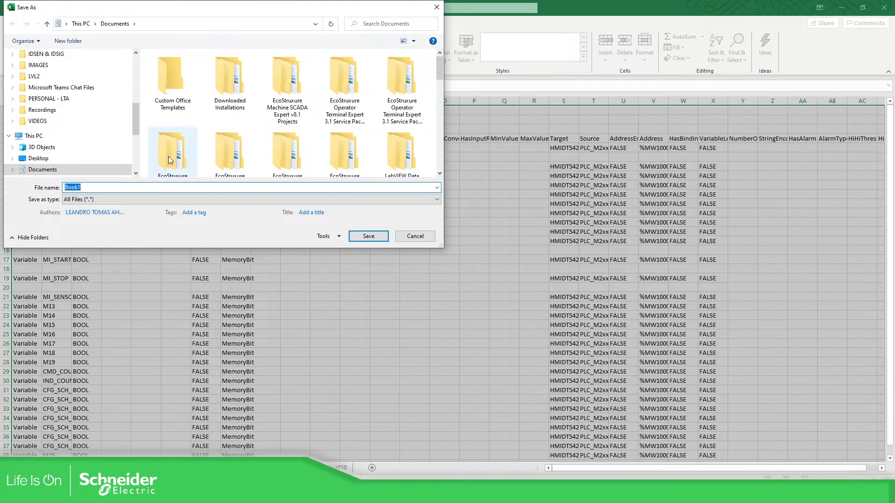
pyautogui.scroll(3, 133, 114)
pyautogui.scroll(2, 133, 111)
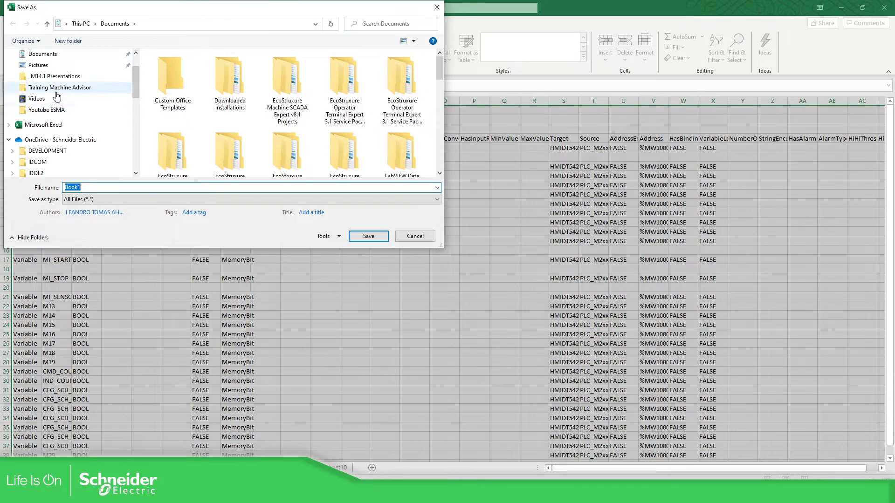
pyautogui.scroll(2, 74, 111)
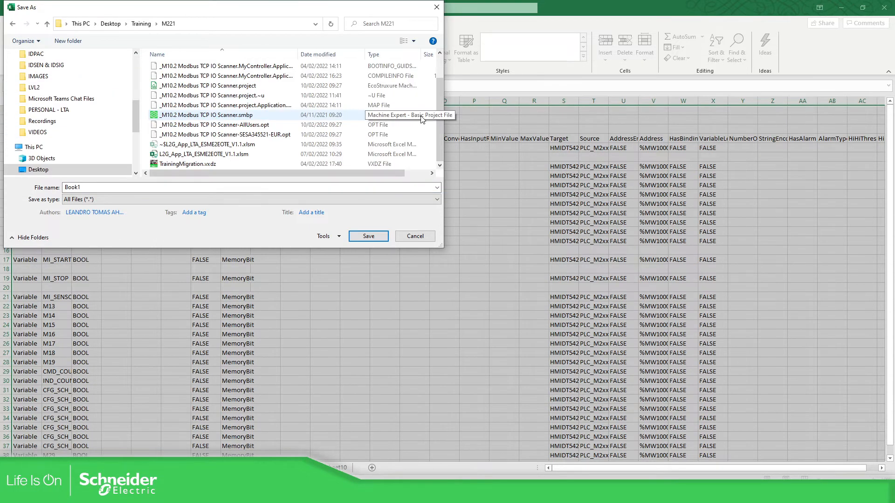
pyautogui.doubleClick(92, 187)
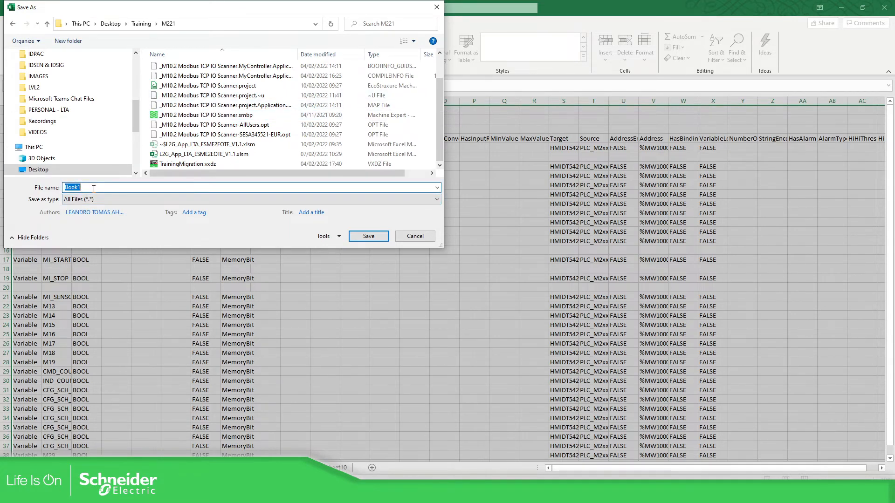
pyautogui.write('VariablesMachineExpert')
pyautogui.click(370, 237)
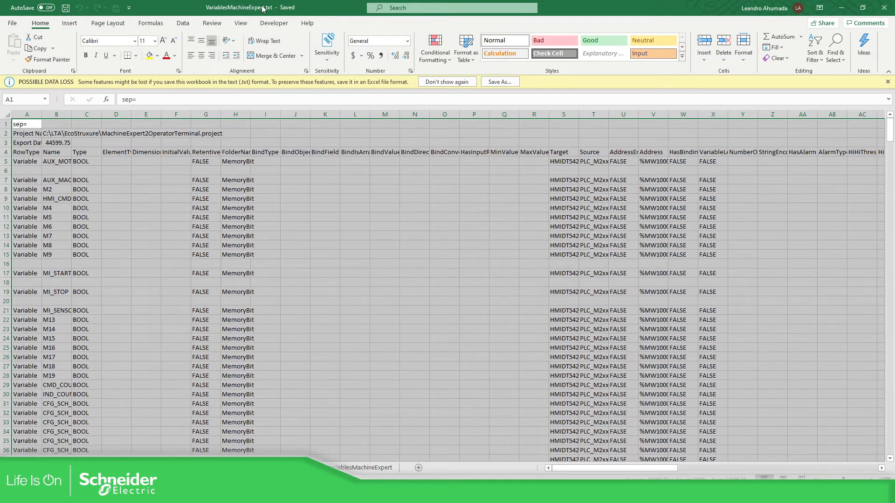
# - Close the workbook, saving changes, and return to the Operator Terminal Expert project
pyautogui.click(885, 12)
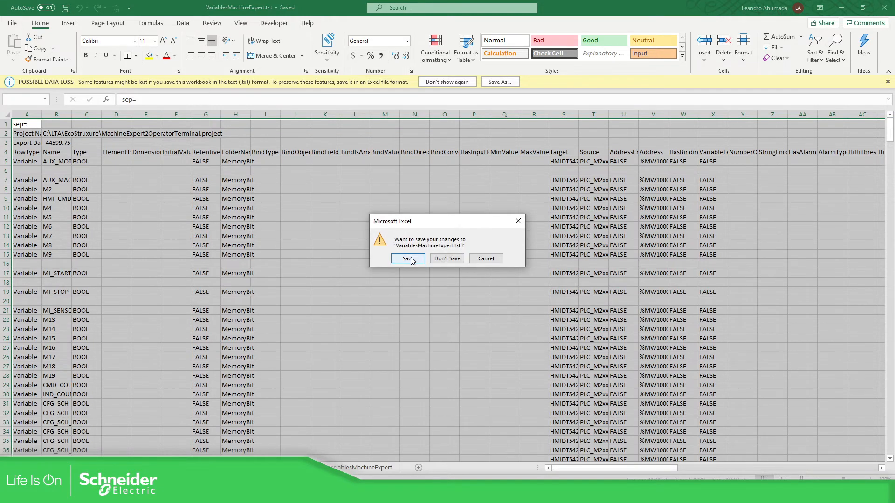
pyautogui.click(410, 257)
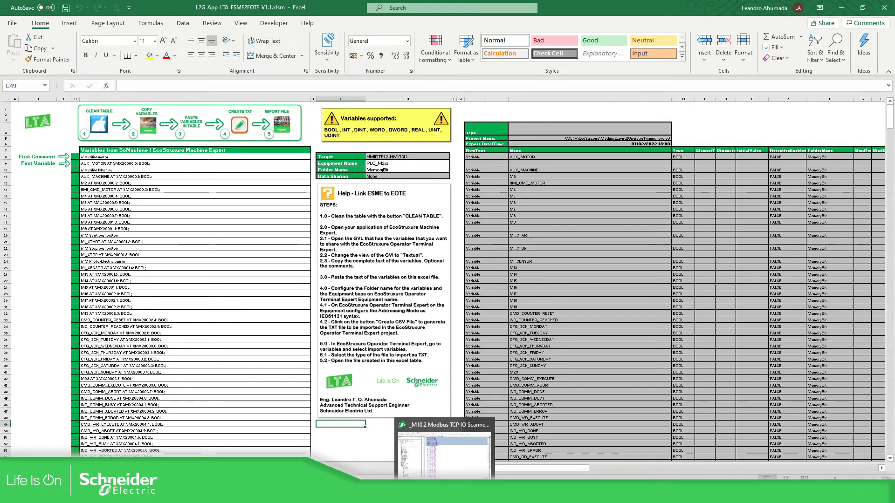
pyautogui.moveTo(422, 494)
pyautogui.click(422, 447)
# - Import VariablesMachineExpert.txt as a text file, adding 106 BOOL variables in a MemoryBit folder
pyautogui.click(309, 259)
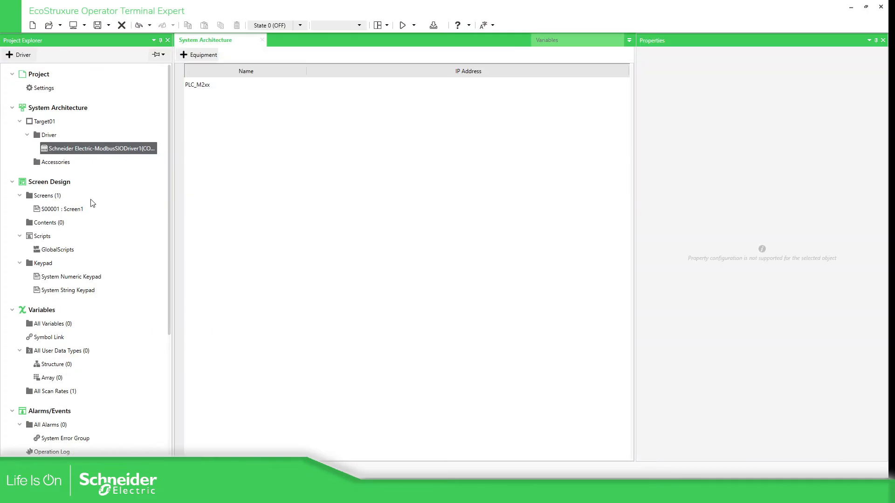
pyautogui.click(65, 330)
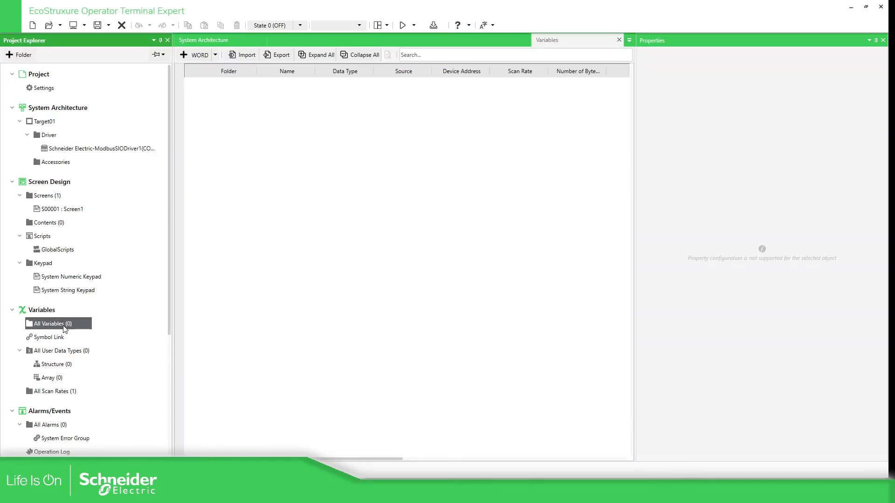
pyautogui.click(241, 57)
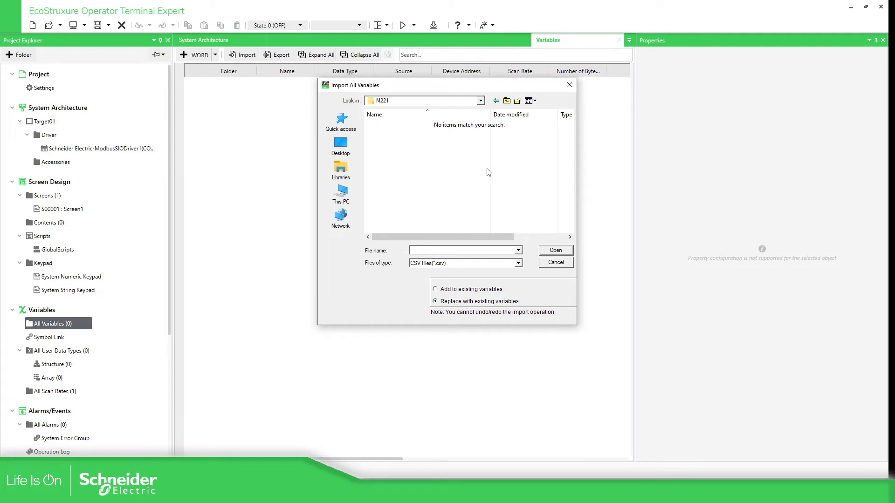
pyautogui.moveTo(417, 89); pyautogui.dragTo(372, 118)
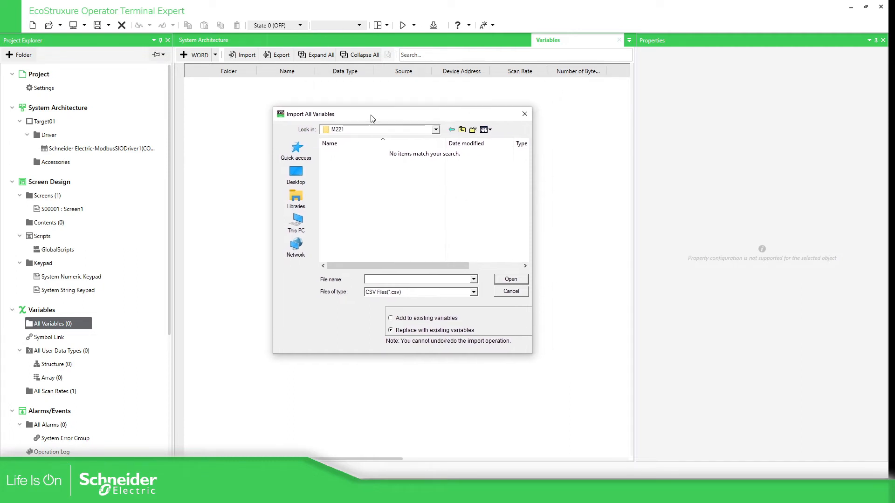
pyautogui.click(474, 292)
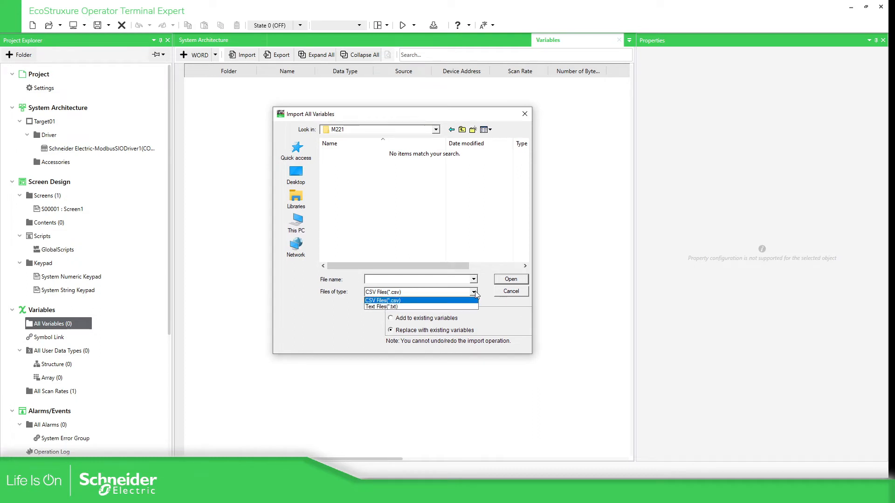
pyautogui.click(400, 308)
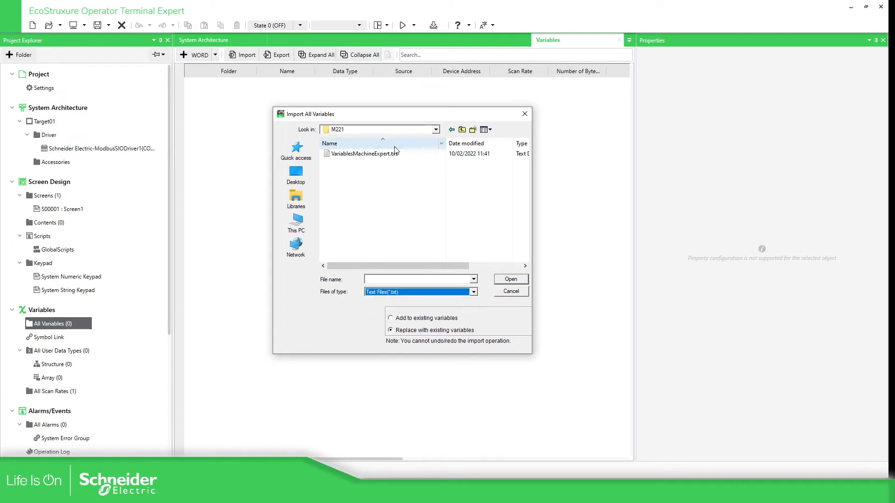
pyautogui.click(394, 154)
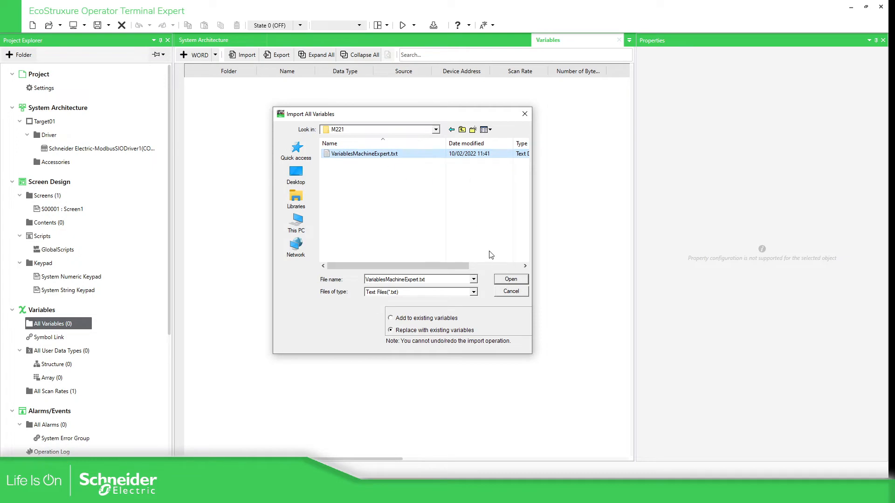
pyautogui.click(513, 282)
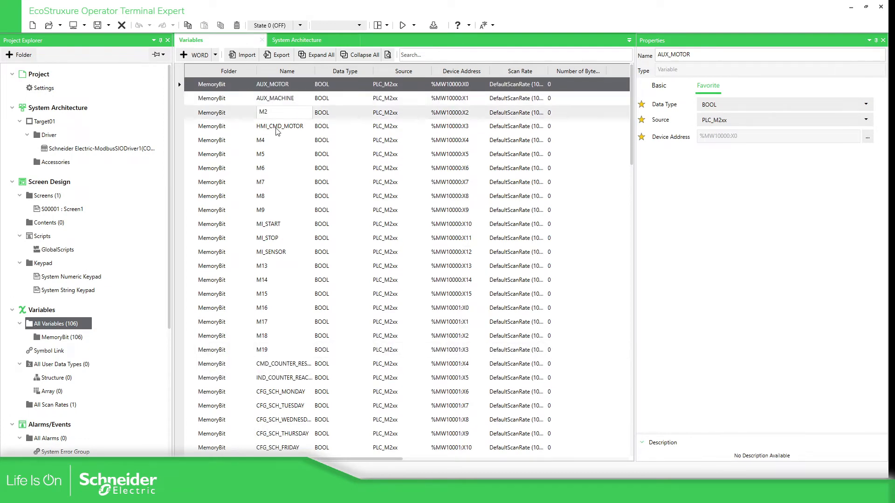
pyautogui.scroll(-5, 303, 289)
pyautogui.scroll(5, 321, 280)
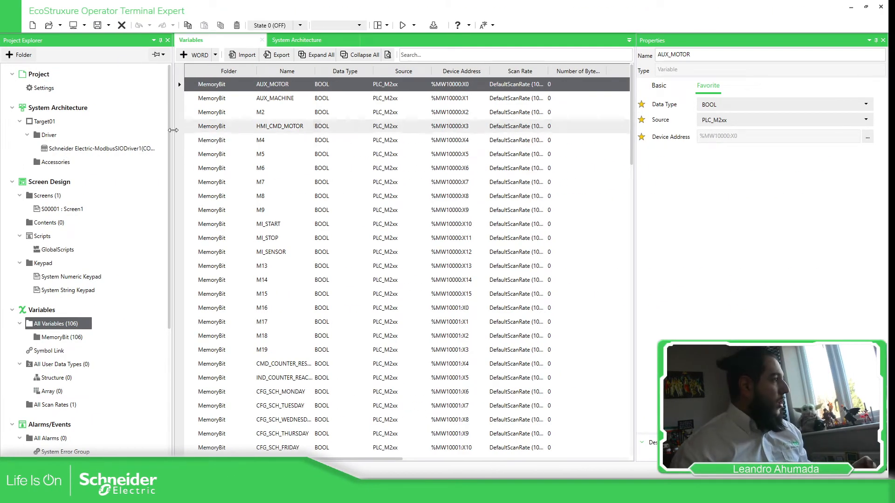
# - Open Screen1 and place a toggle switch in its upper left
pyautogui.doubleClick(63, 211)
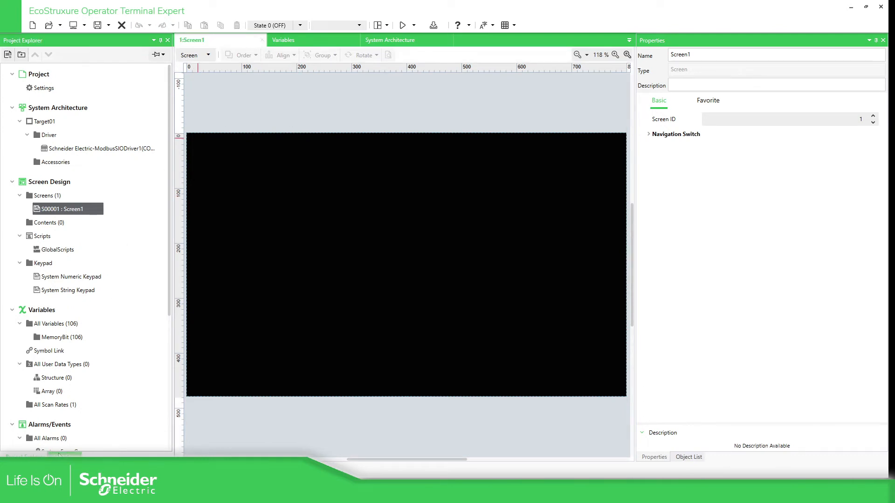
pyautogui.click(65, 454)
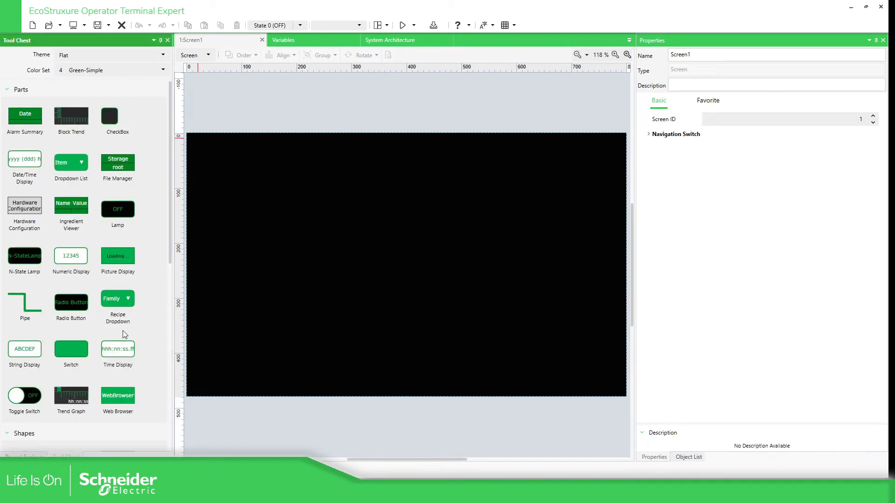
pyautogui.moveTo(50, 384); pyautogui.dragTo(232, 220)
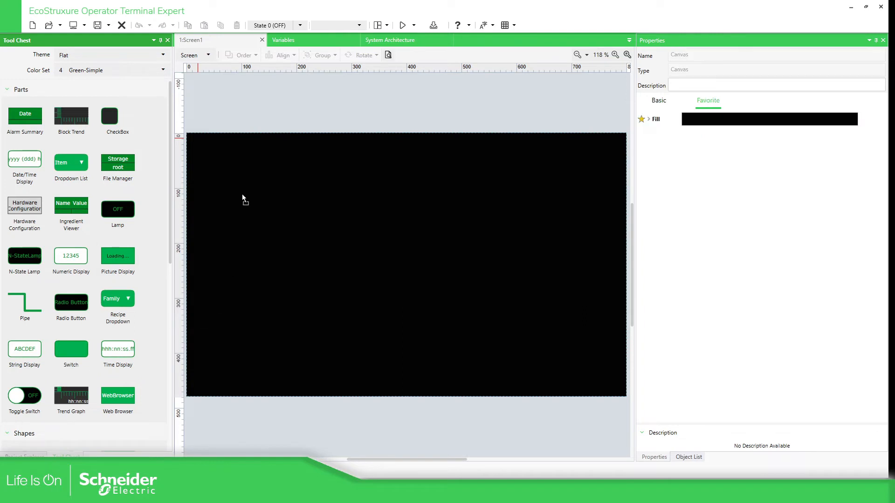
pyautogui.moveTo(260, 185); pyautogui.dragTo(390, 209)
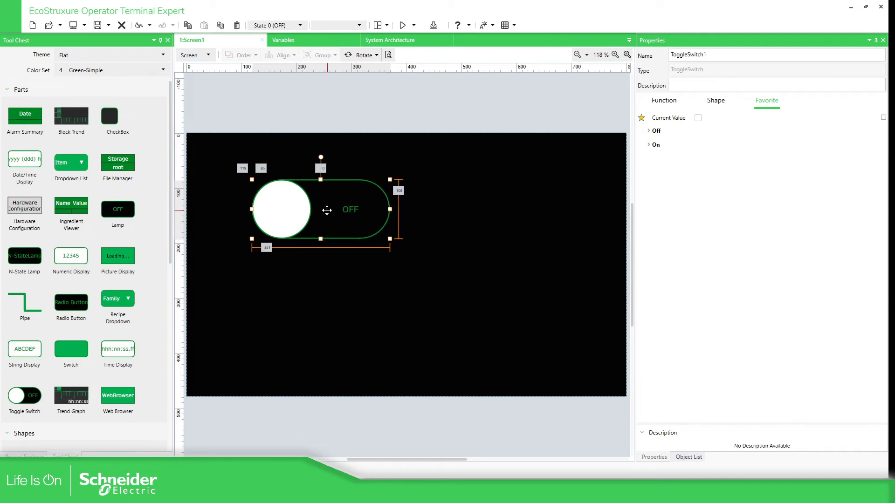
# - Bind the toggle switch's Current Value to the MemoryBit variable ALARM_01
pyautogui.click(699, 118)
pyautogui.click(883, 117)
pyautogui.click(833, 148)
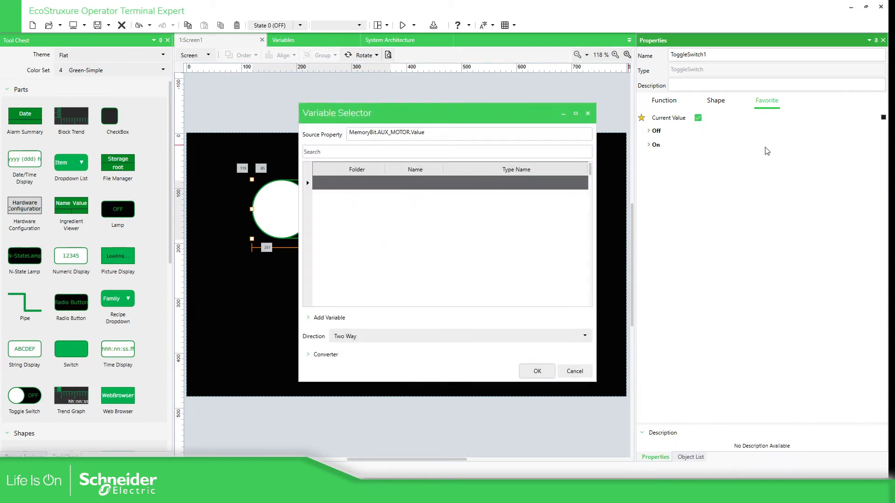
pyautogui.scroll(-5, 372, 228)
pyautogui.scroll(-2, 425, 242)
pyautogui.click(350, 152)
pyautogui.write('A')
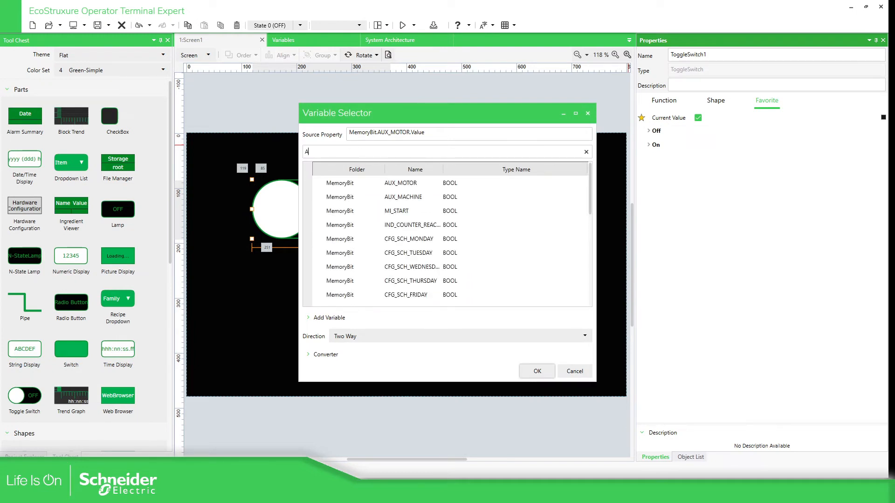
pyautogui.write('LA')
pyautogui.click(398, 197)
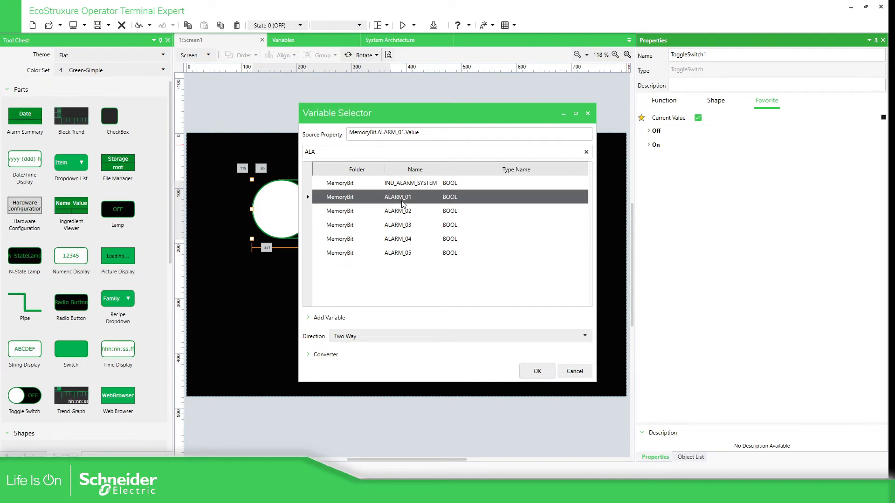
pyautogui.click(537, 371)
# - Duplicate the toggle switch below the original and bind its Current Value to ALARM_02
pyautogui.click(339, 205)
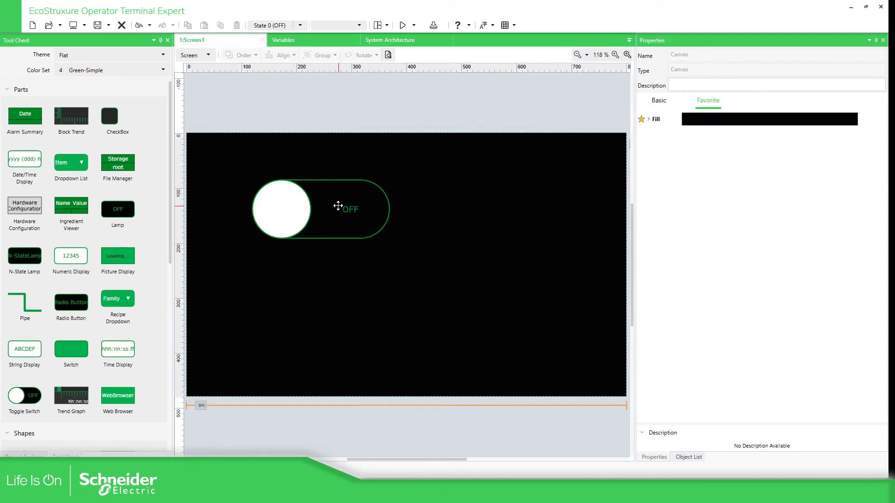
pyautogui.hotkey('ctrl', 'c')
pyautogui.hotkey('ctrl', 'v')
pyautogui.moveTo(322, 218); pyautogui.dragTo(316, 288)
pyautogui.click(755, 119)
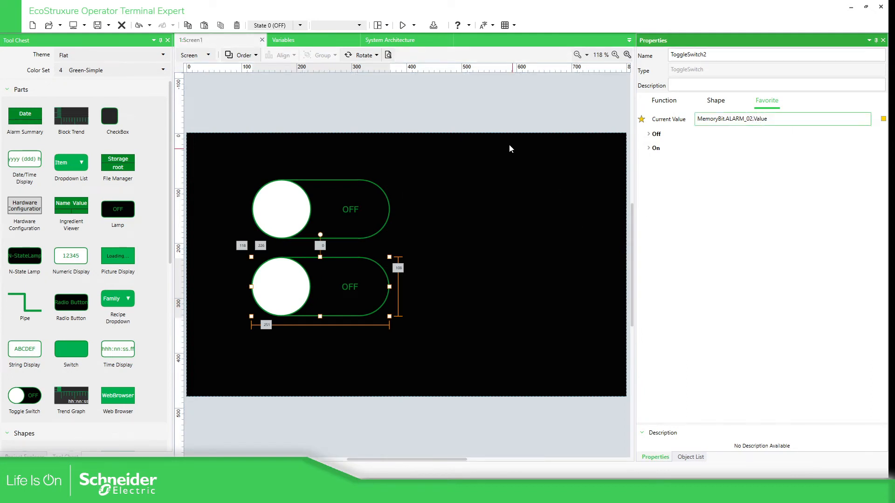
# - Review both toggle switches' settings on the finished Screen1
pyautogui.click(496, 132)
pyautogui.click(351, 218)
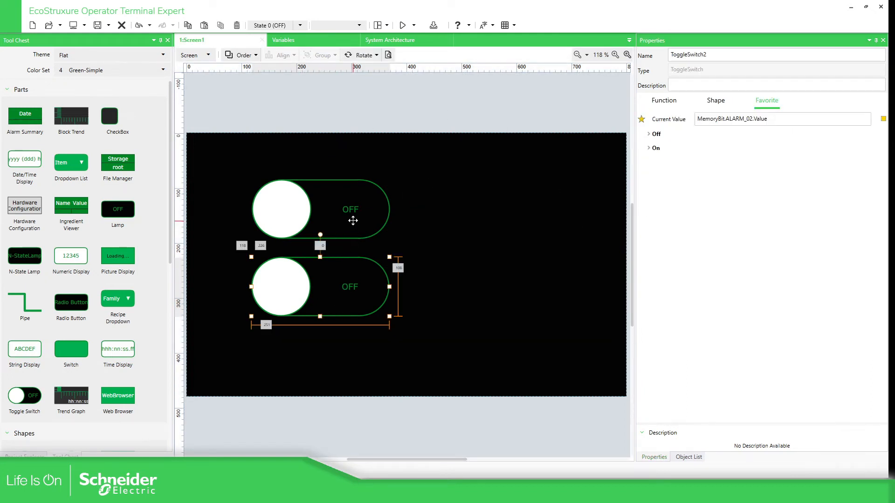
pyautogui.click(363, 264)
pyautogui.click(416, 113)
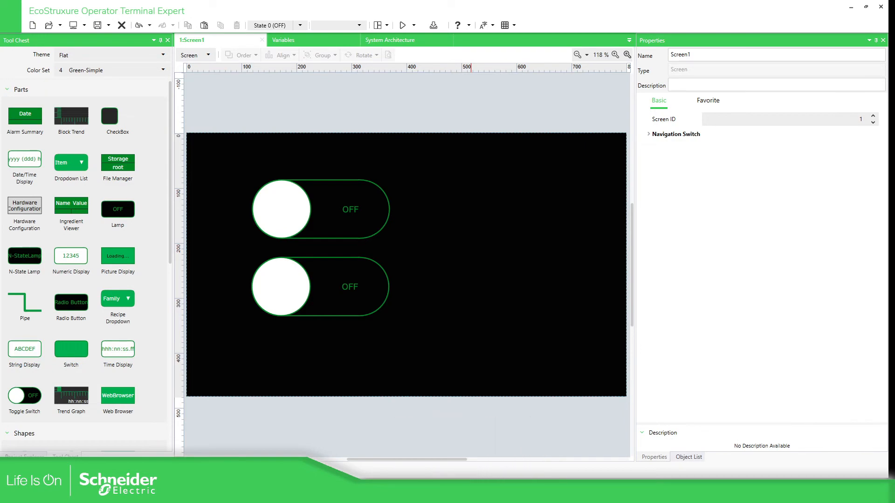
pyautogui.click(442, 493)
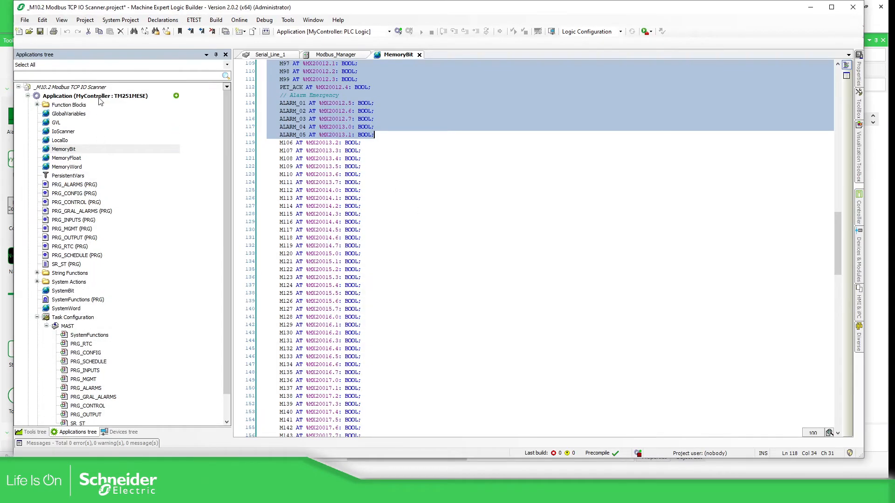
# - Select the MyController device and choose TM251MESE as the target controller
pyautogui.click(98, 97)
pyautogui.click(123, 432)
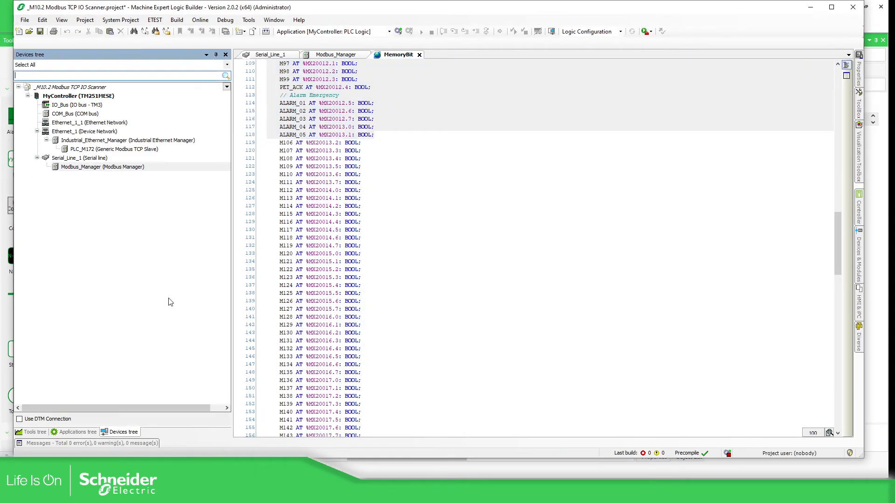
pyautogui.click(73, 97)
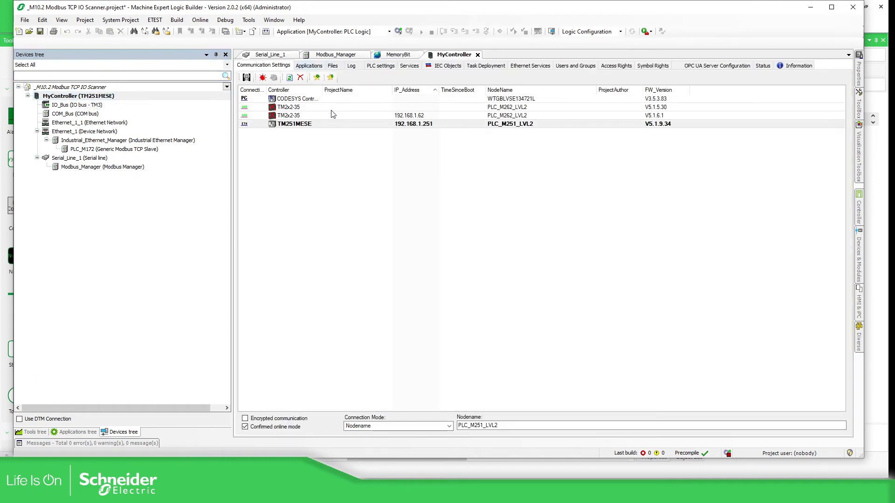
pyautogui.click(303, 125)
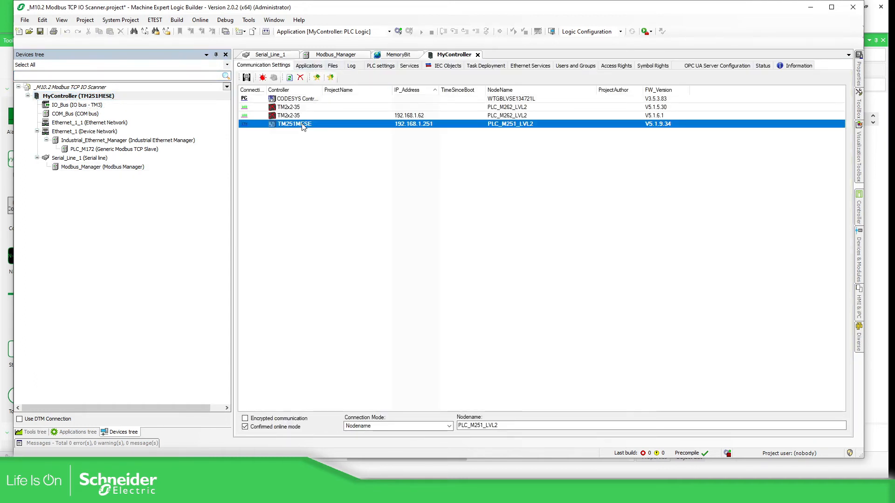
# - Log in to TM251MESE, accepting the warning and entering the device user name and password
pyautogui.click(398, 31)
pyautogui.hotkey('alt', 'f')
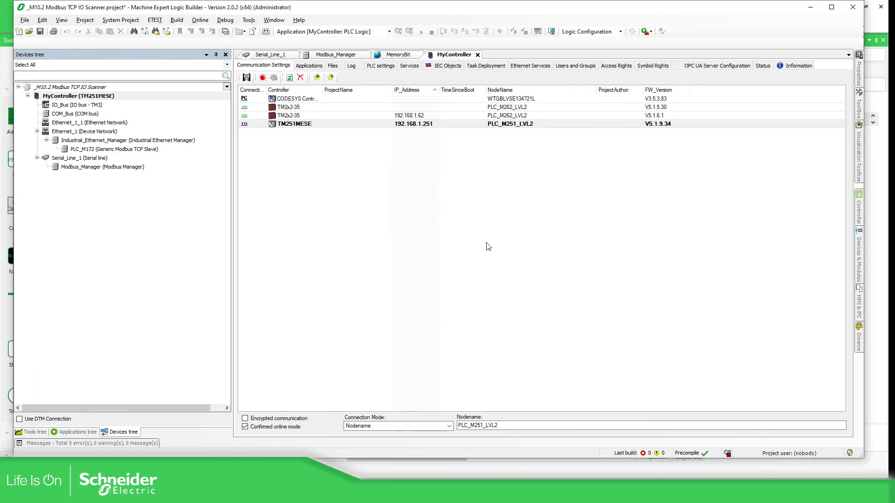
pyautogui.write('Administrator')
pyautogui.press('Tab')
pyautogui.write('*******')
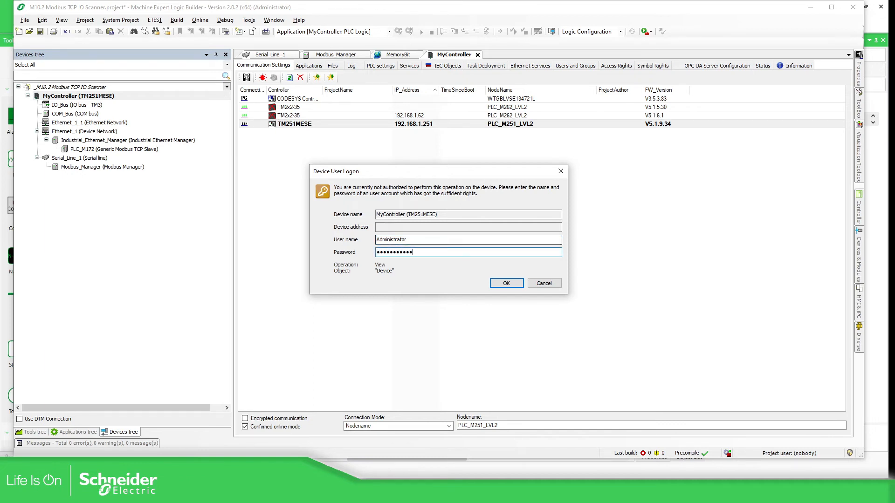
pyautogui.click(506, 284)
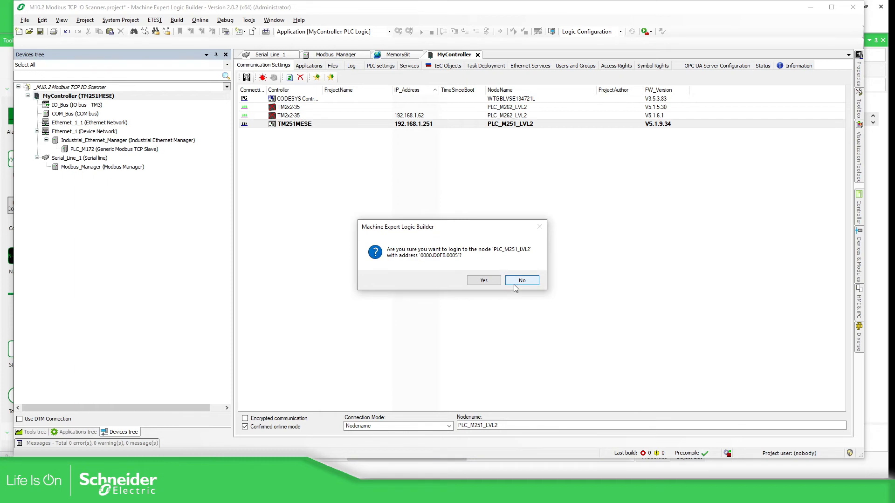
# - Confirm login and application download, accepting the unintended equipment operation warning
pyautogui.click(484, 280)
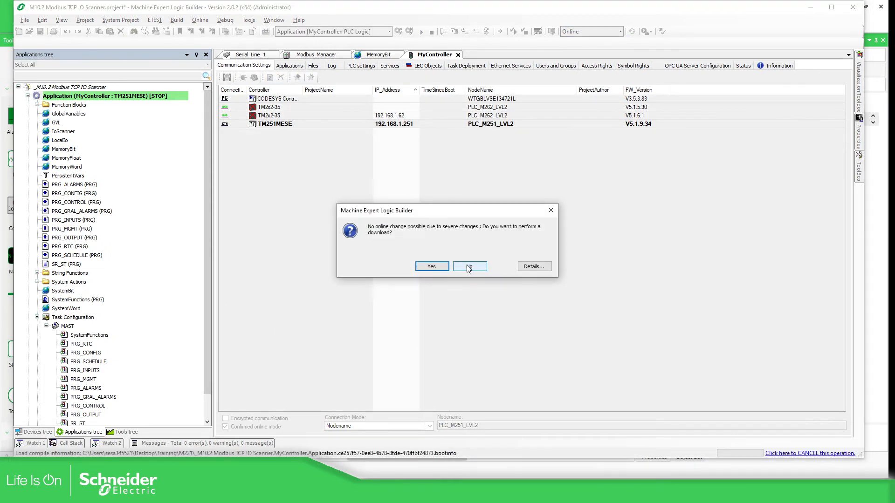
pyautogui.click(435, 267)
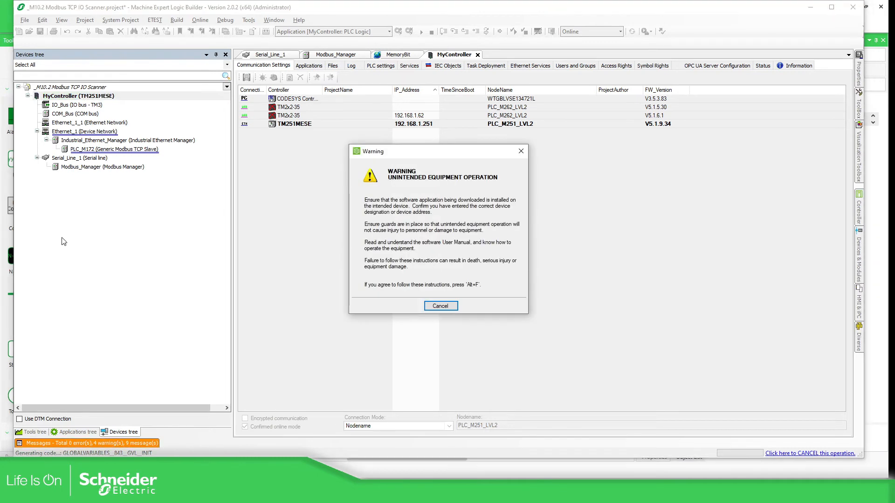
pyautogui.hotkey('alt', 'f')
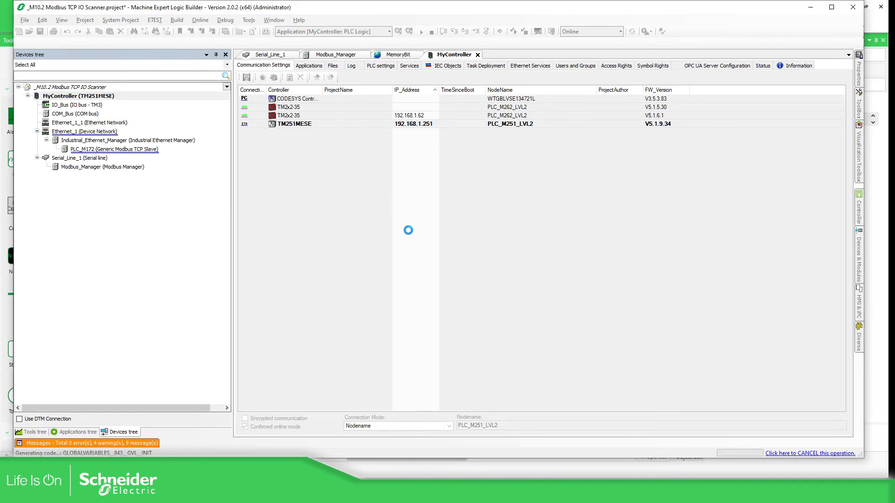
# - Enter the device user name and password, then dismiss the post-configuration warning
pyautogui.write('Admi')
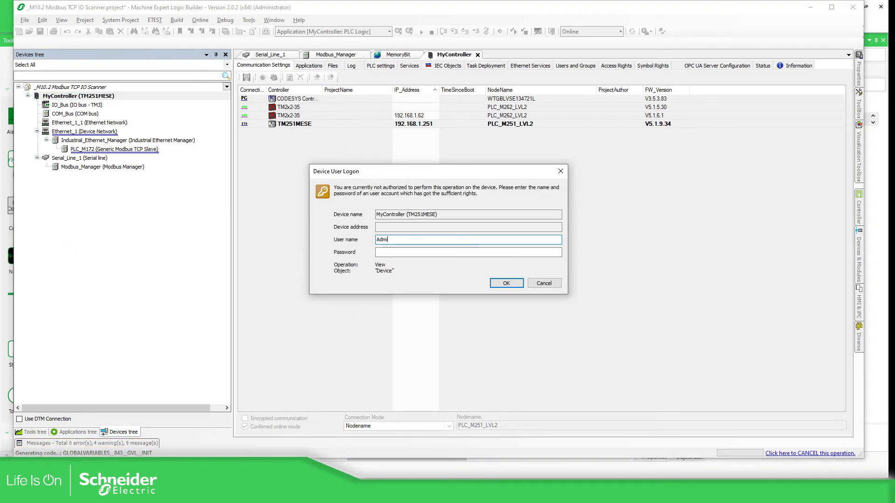
pyautogui.write('nistrator')
pyautogui.press('Tab')
pyautogui.write('•••••••••••••')
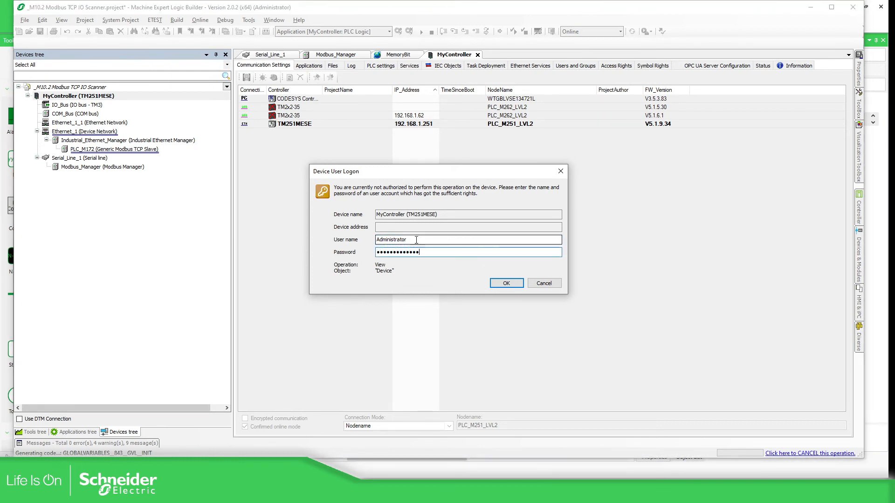
pyautogui.click(506, 282)
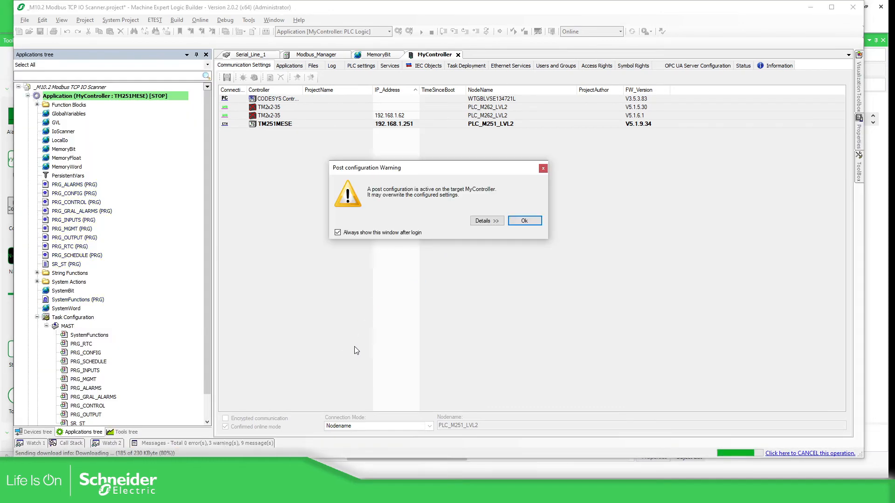
pyautogui.click(525, 222)
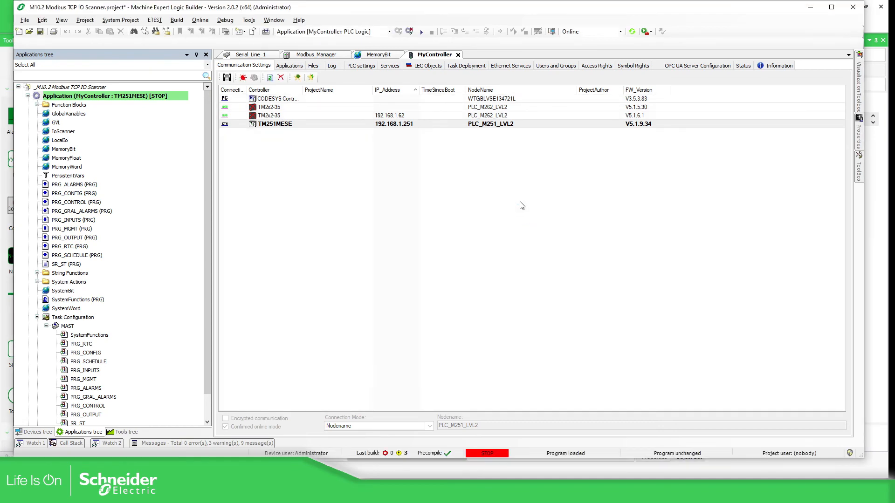
# - Put the controller application in RUN and open the MemoryBit variables with live values
pyautogui.click(421, 31)
pyautogui.click(475, 280)
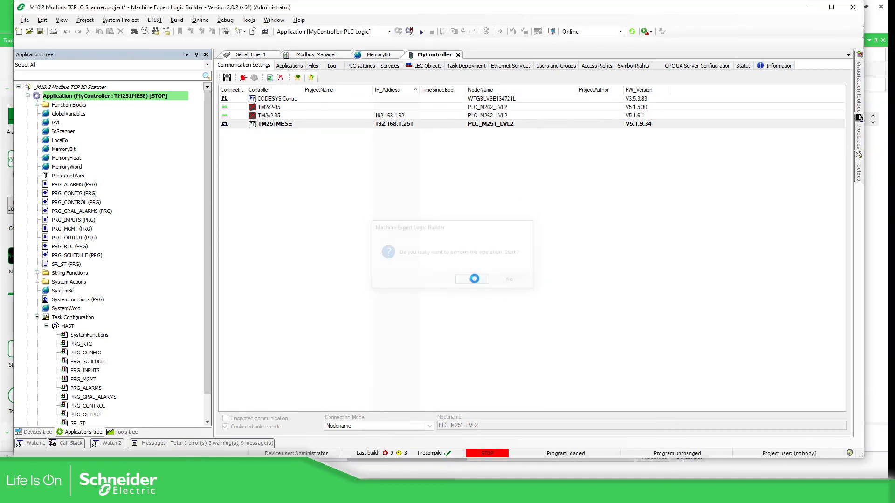
pyautogui.click(378, 55)
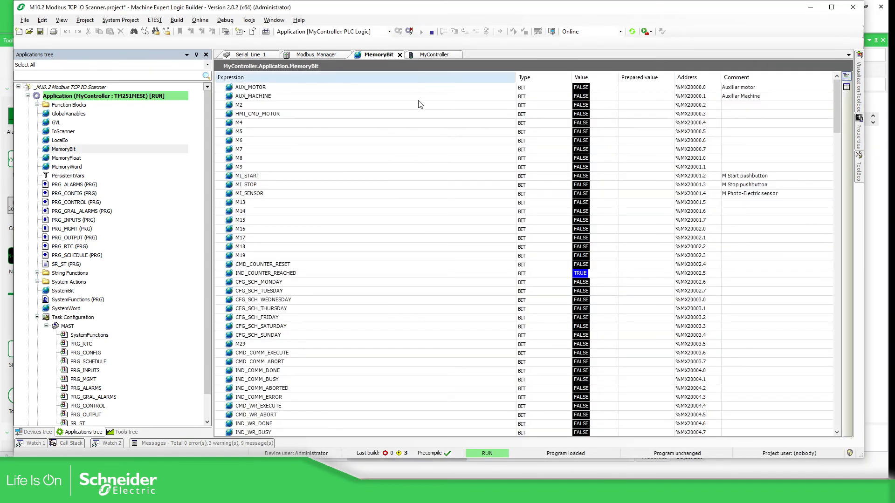
pyautogui.scroll(-7, 312, 201)
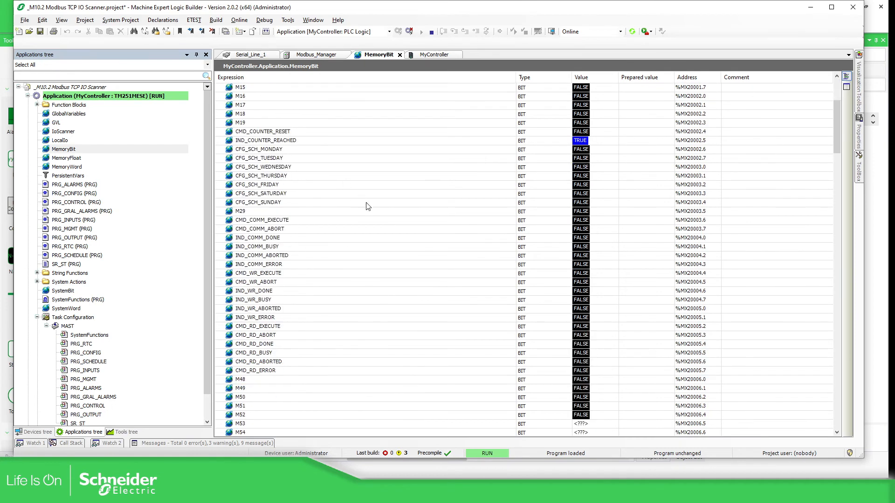
pyautogui.scroll(-14, 398, 212)
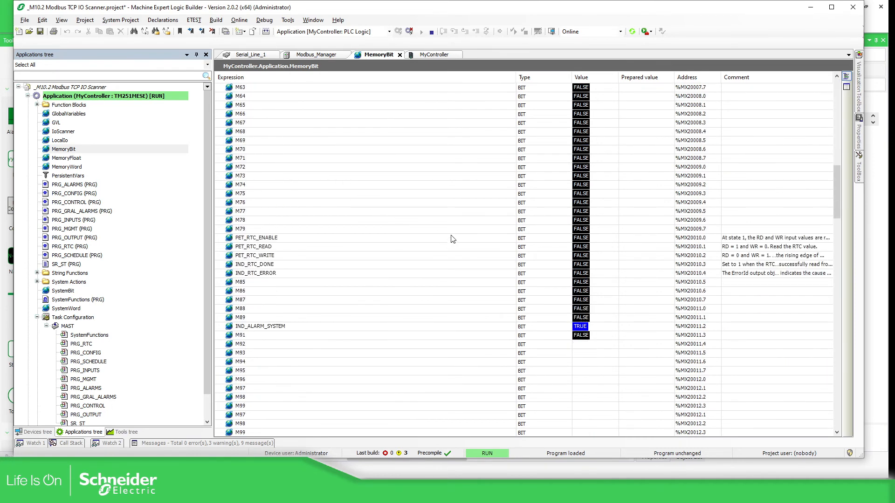
pyautogui.scroll(-5, 451, 238)
# - Inspect the live values of ALARM_01 and ALARM_02
pyautogui.click(313, 301)
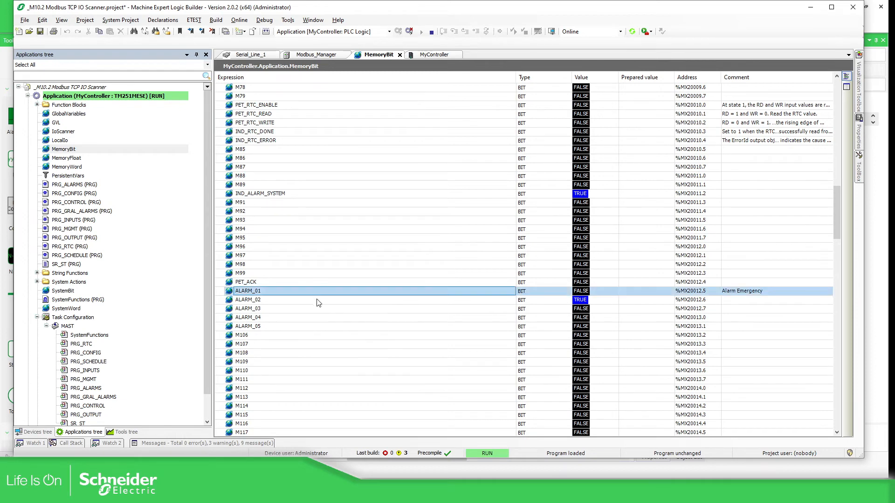
pyautogui.click(325, 293)
pyautogui.click(325, 301)
pyautogui.click(324, 292)
pyautogui.moveTo(422, 490)
pyautogui.click(442, 465)
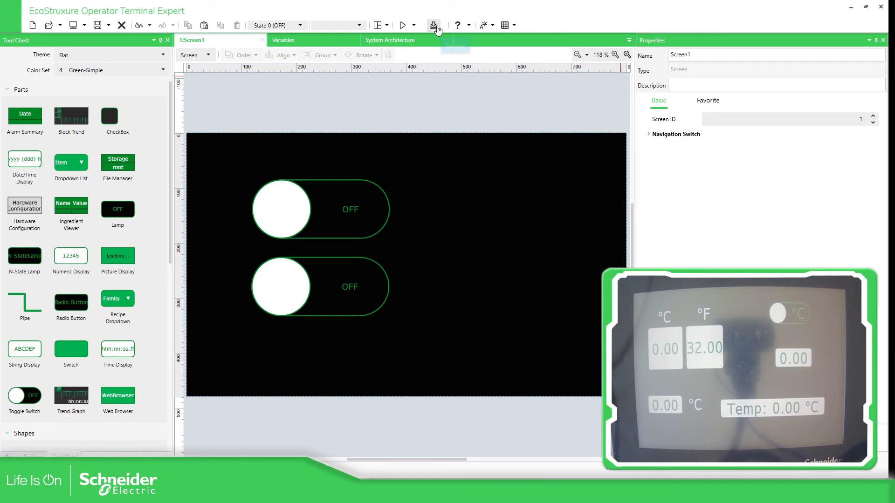
# - Open the Target01 panel settings and expand the Ethernet1 function settings
pyautogui.click(25, 456)
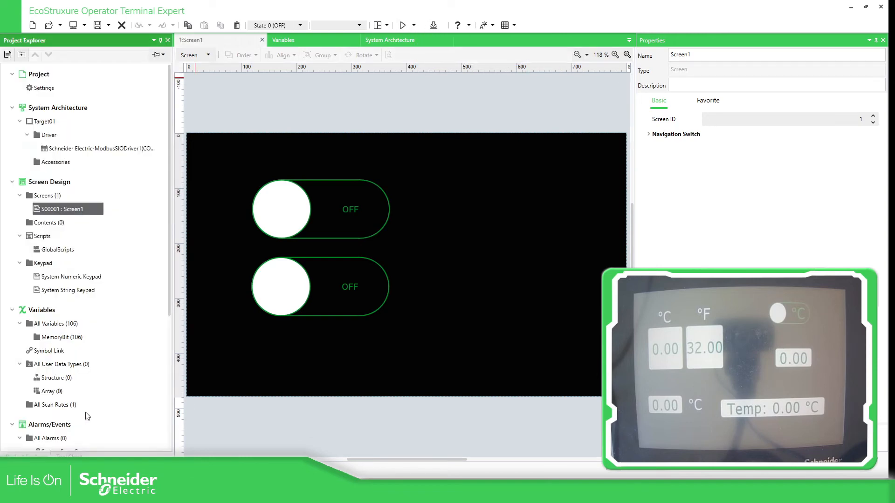
pyautogui.doubleClick(45, 121)
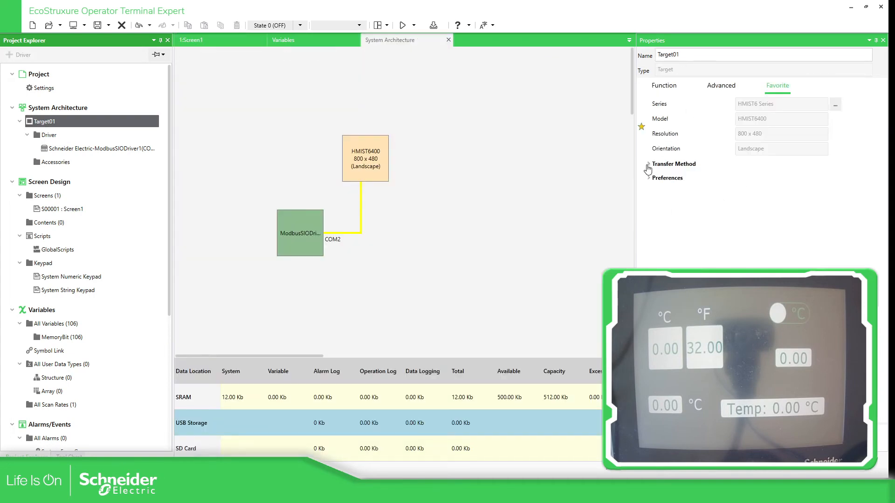
pyautogui.click(648, 166)
pyautogui.click(652, 195)
pyautogui.click(671, 88)
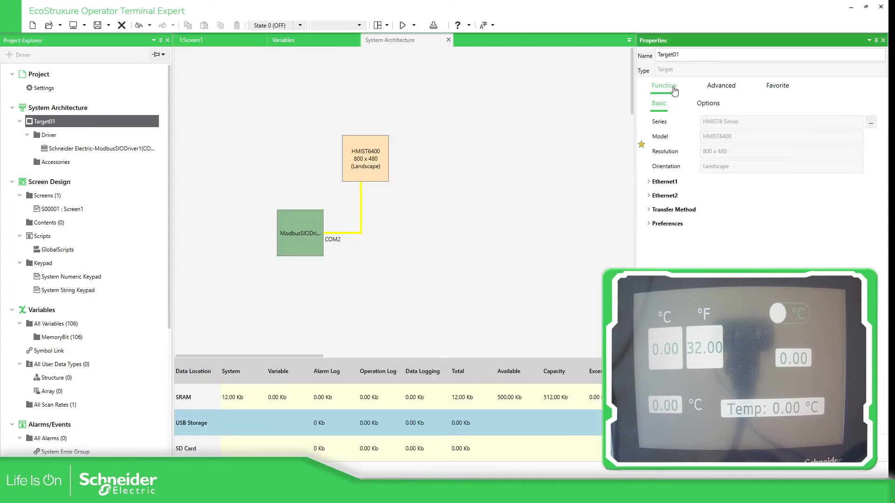
pyautogui.click(655, 182)
# - Include Ethernet settings with IP 192.168.1.64, then save and start the download
pyautogui.click(733, 195)
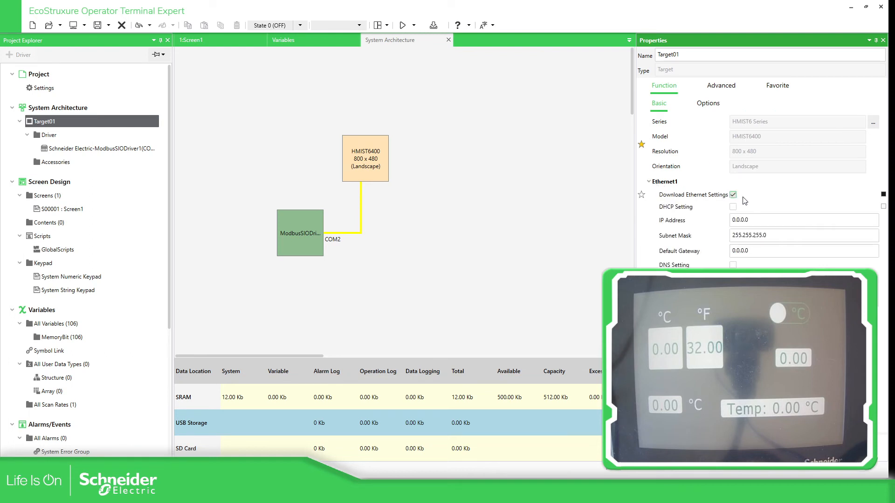
pyautogui.click(748, 220)
pyautogui.write('192.168.1.64')
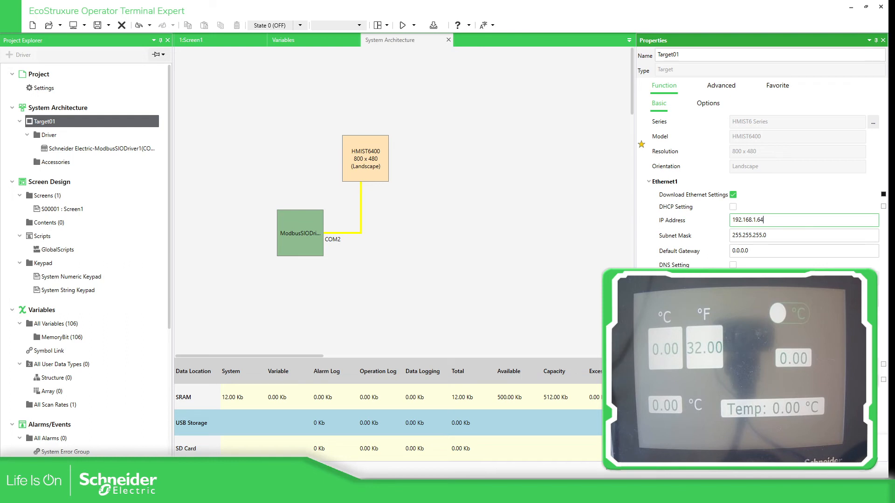
pyautogui.press('Return')
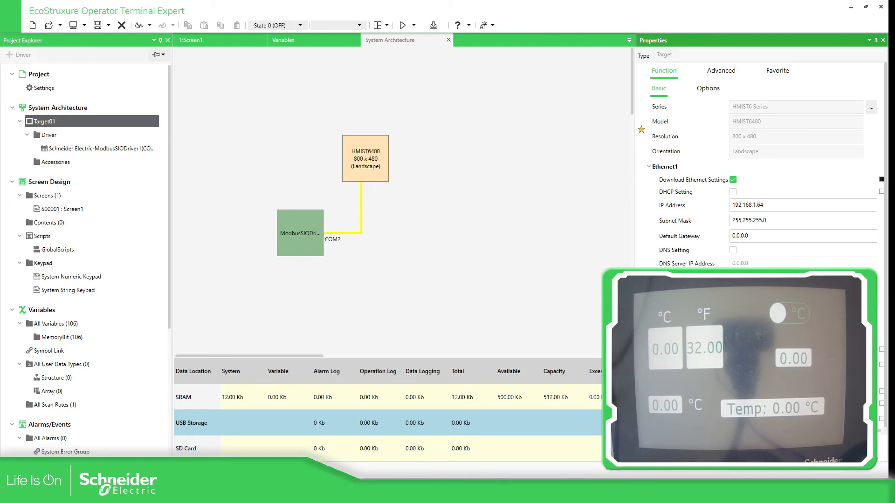
pyautogui.click(434, 27)
pyautogui.click(493, 283)
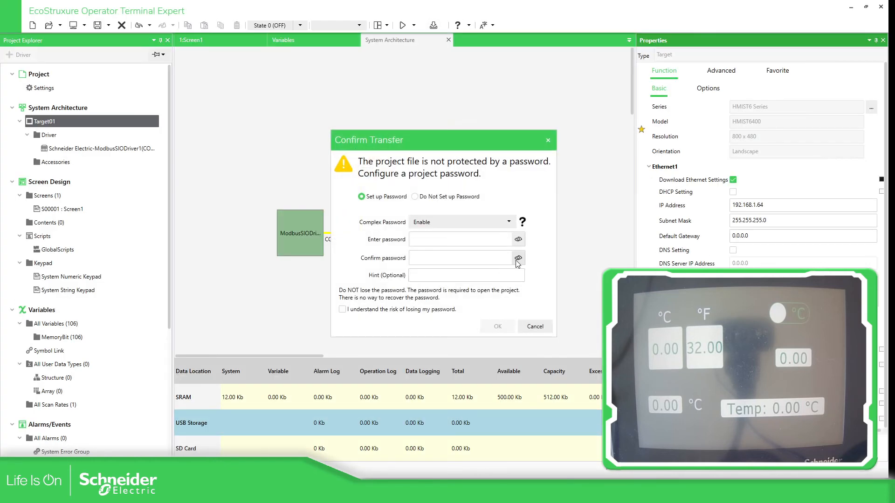
# - Choose Do Not Set up Password, acknowledge the risk, and confirm the transfer
pyautogui.click(415, 196)
pyautogui.click(363, 244)
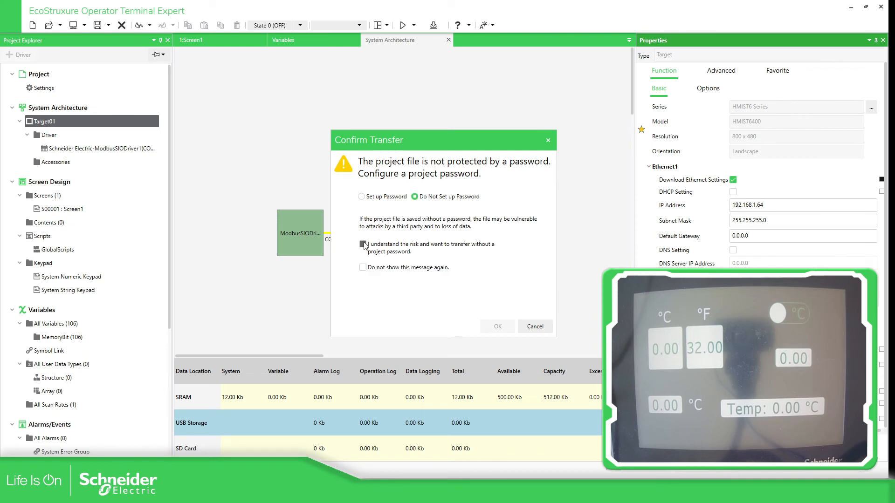
pyautogui.click(512, 328)
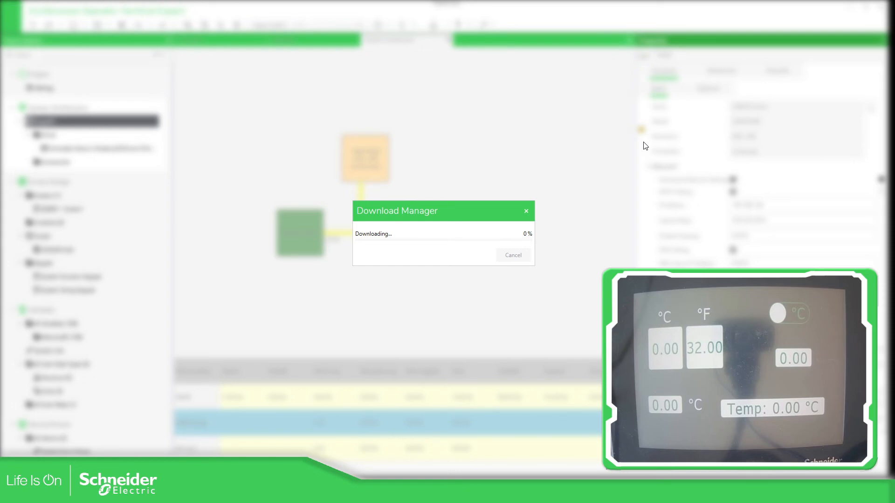
# - Accept the keep/delete prompt and close the report once the transfer reaches 100 %
pyautogui.click(455, 262)
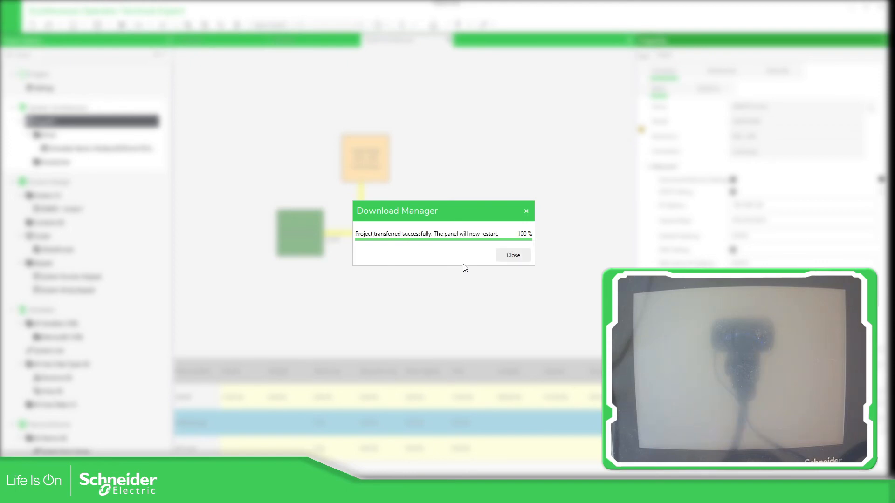
pyautogui.click(507, 256)
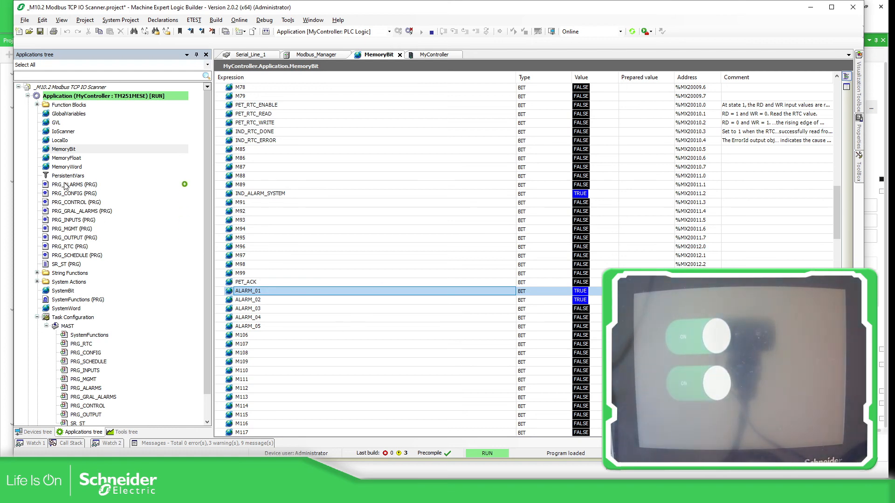
# - Open the PRG_ALARMS (PRG) ladder program from the Applications tree
pyautogui.doubleClick(65, 184)
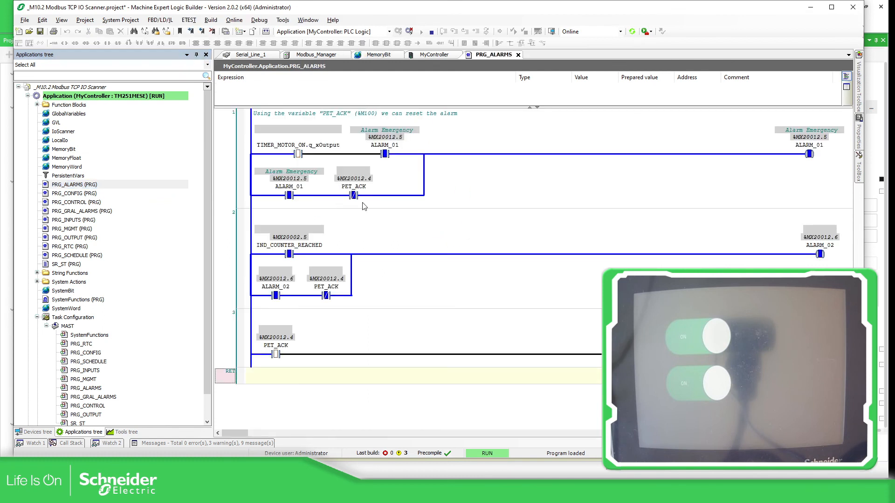